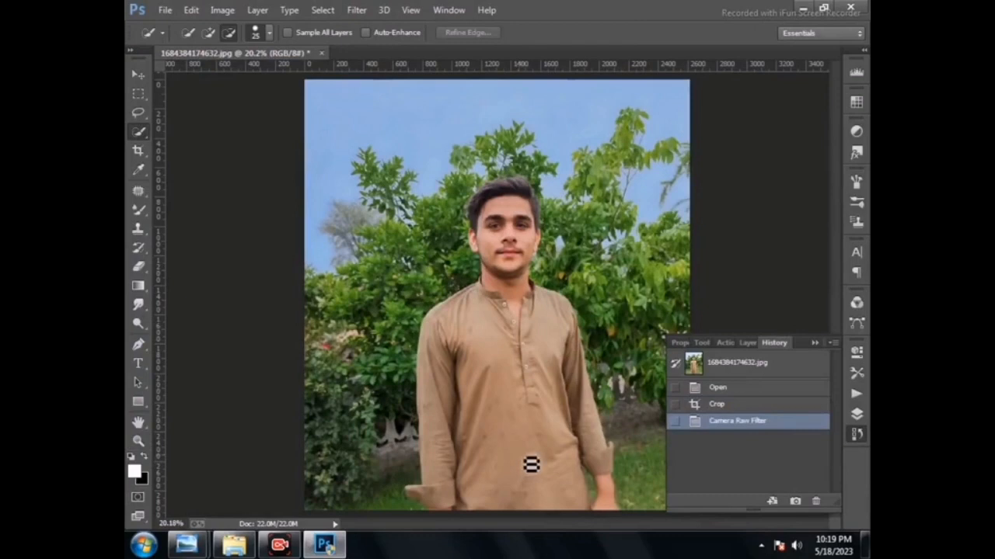
Quick-select the man's shirt, sleeves and forearm with a size 40 brush, and trim the grass around the cuff
key(bracketright)
mouse_move(537, 486)
mouse_down()
mouse_move(497, 431)
mouse_move(492, 363)
mouse_move(456, 423)
mouse_move(454, 466)
mouse_up()
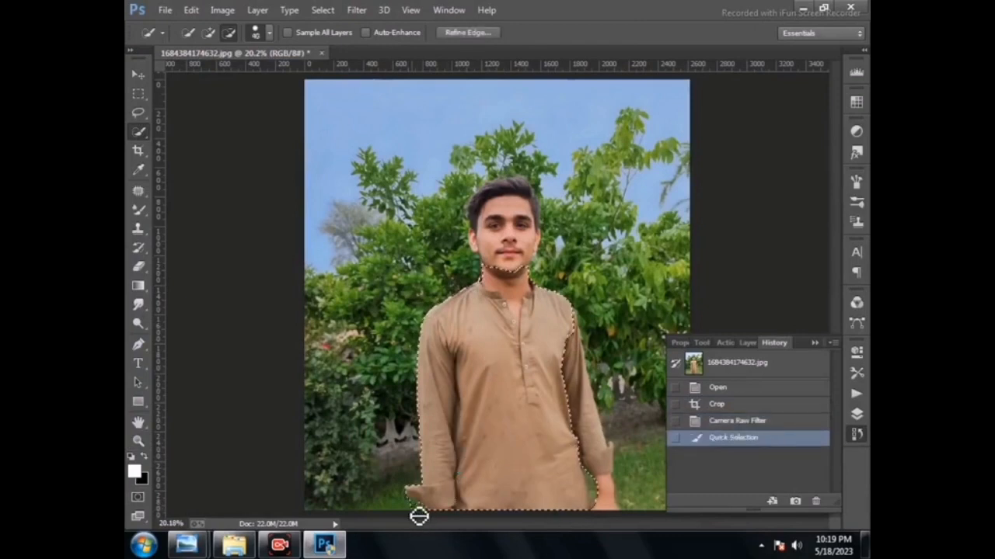
double_click(419, 516)
click(417, 513)
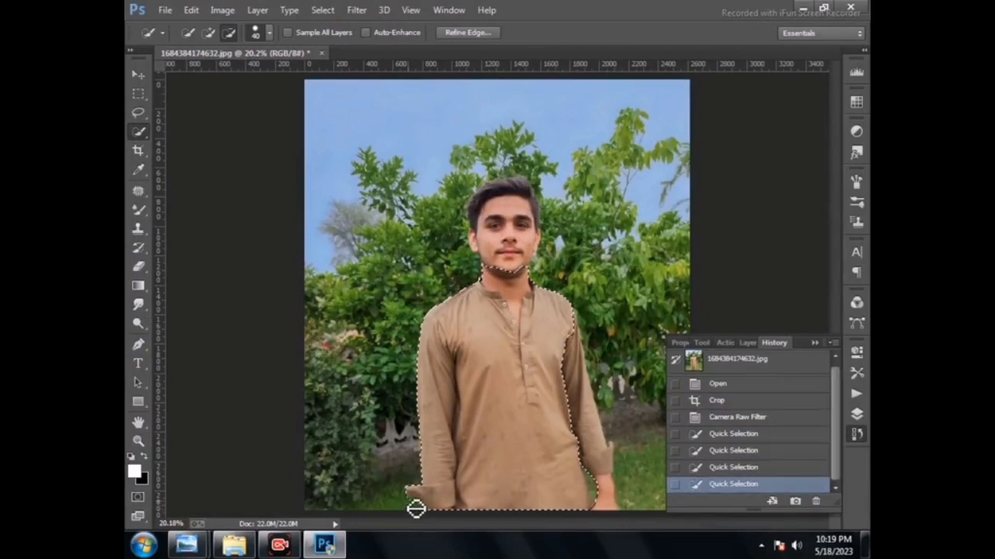
mouse_move(601, 506)
mouse_down()
mouse_move(611, 514)
mouse_move(583, 341)
mouse_up()
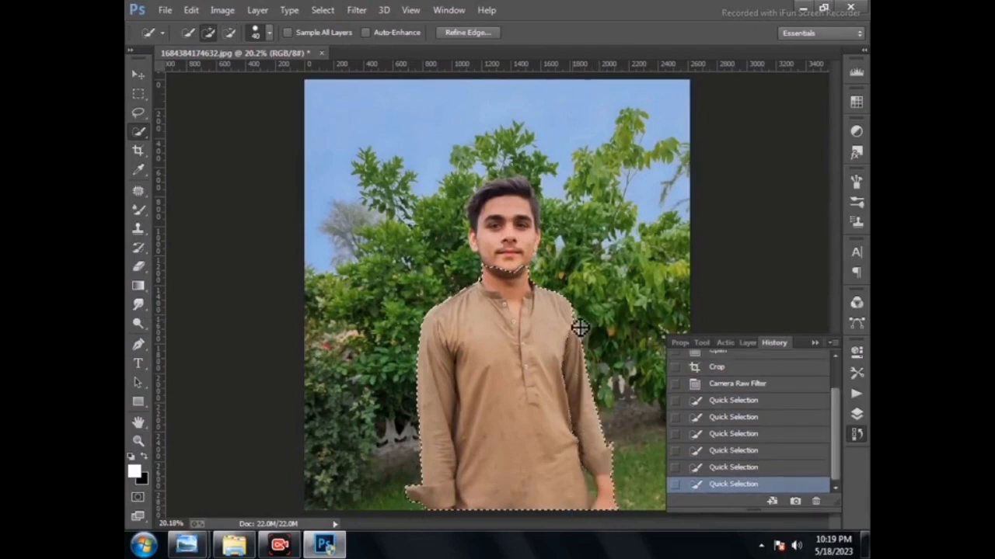
Add the man's face and hair to the selection and subtract the foliage picked up beside the head
alt+click(509, 257)
mouse_move(517, 229)
mouse_down()
mouse_move(506, 285)
mouse_move(482, 251)
mouse_move(485, 204)
mouse_move(505, 196)
mouse_move(533, 210)
mouse_up()
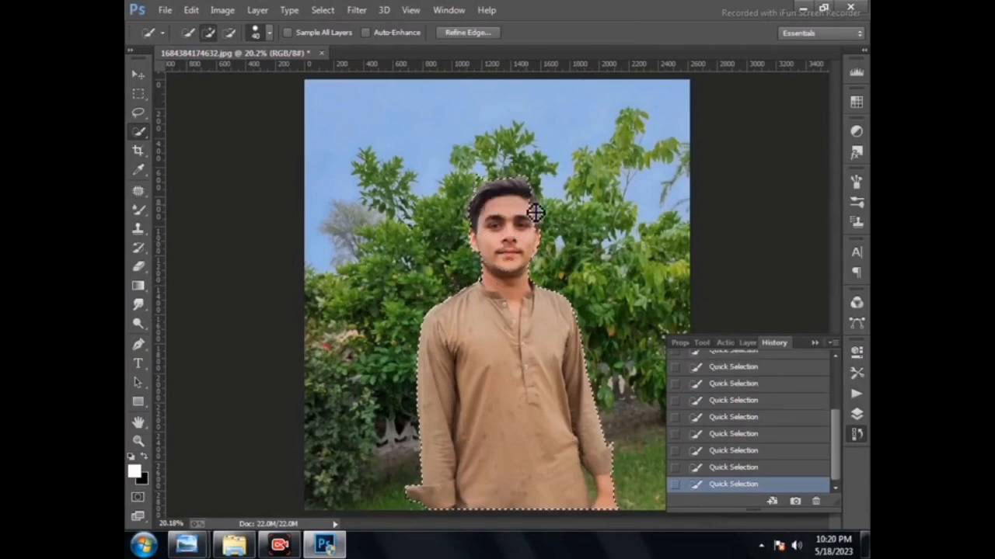
drag(546, 166, 559, 202)
alt+click(560, 202)
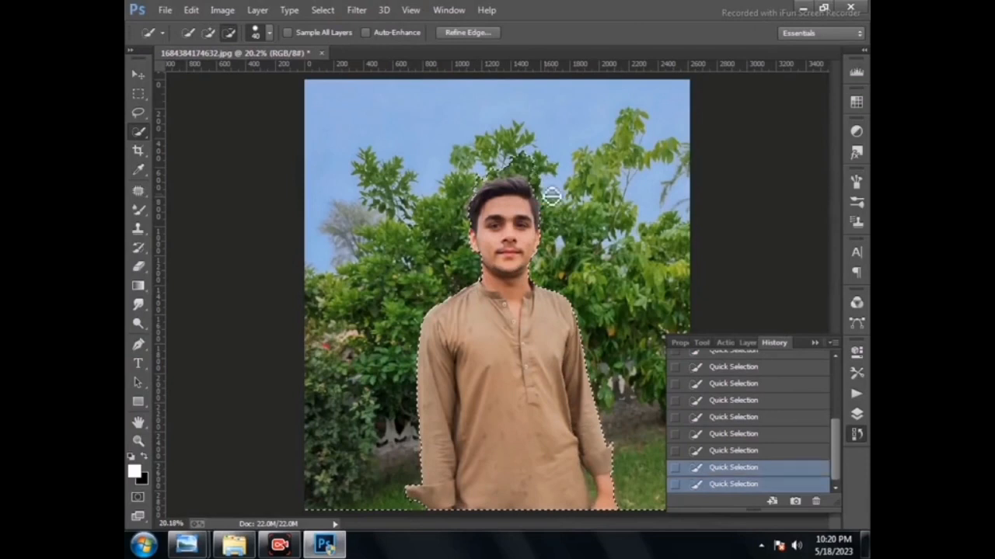
alt+click(535, 168)
click(479, 199)
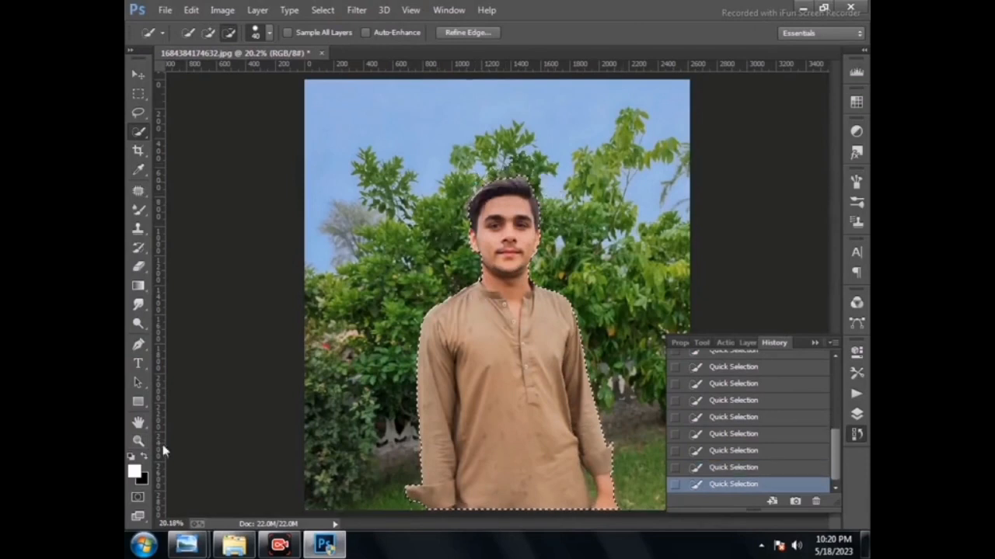
Clean up the Quick Selection edge around the man's neck and jaw at close range
click(138, 440)
click(516, 201)
click(516, 201)
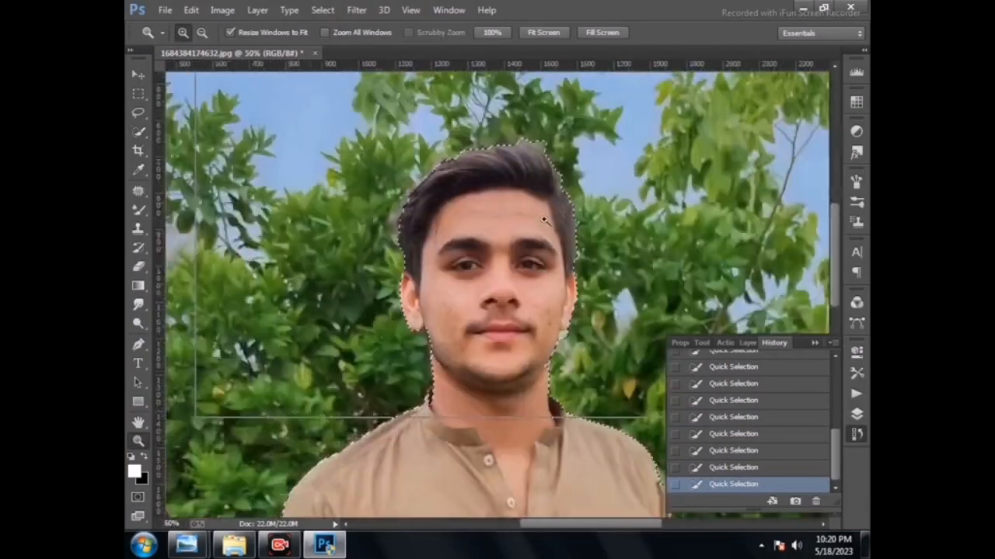
click(505, 218)
click(422, 215)
key(w)
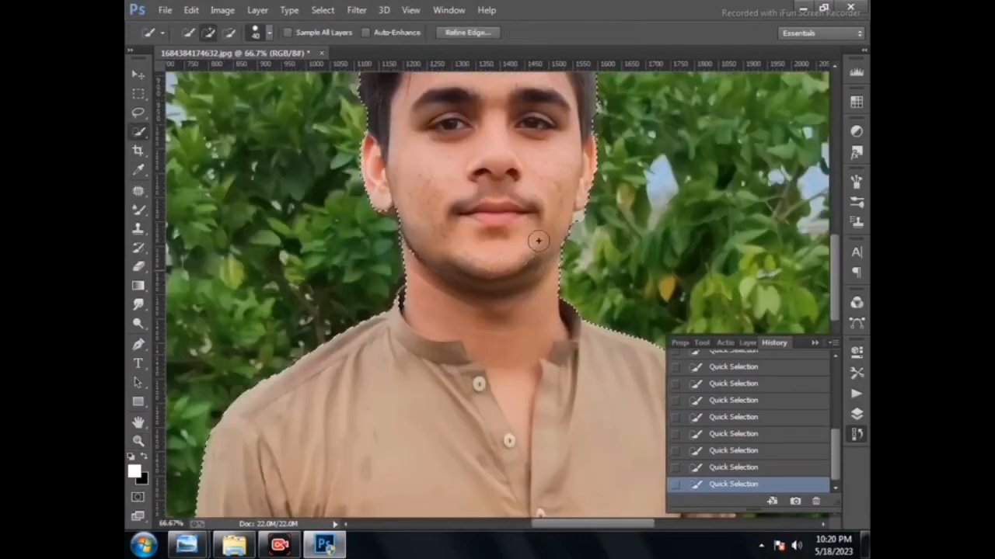
key(alt)
drag(411, 307, 408, 306)
key(alt)
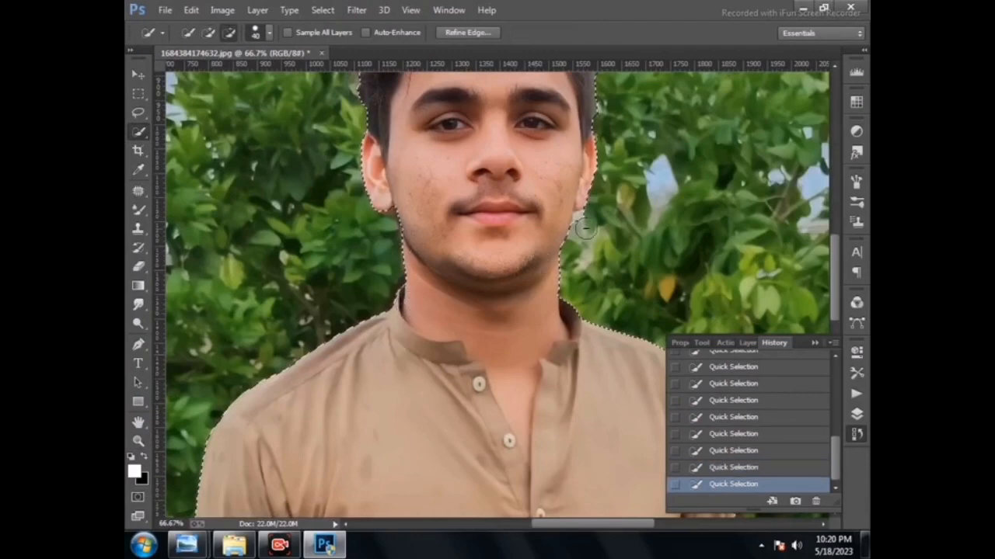
Trim the selection along the top of the hair so it follows the hairline
scroll(595, 237, up, 3)
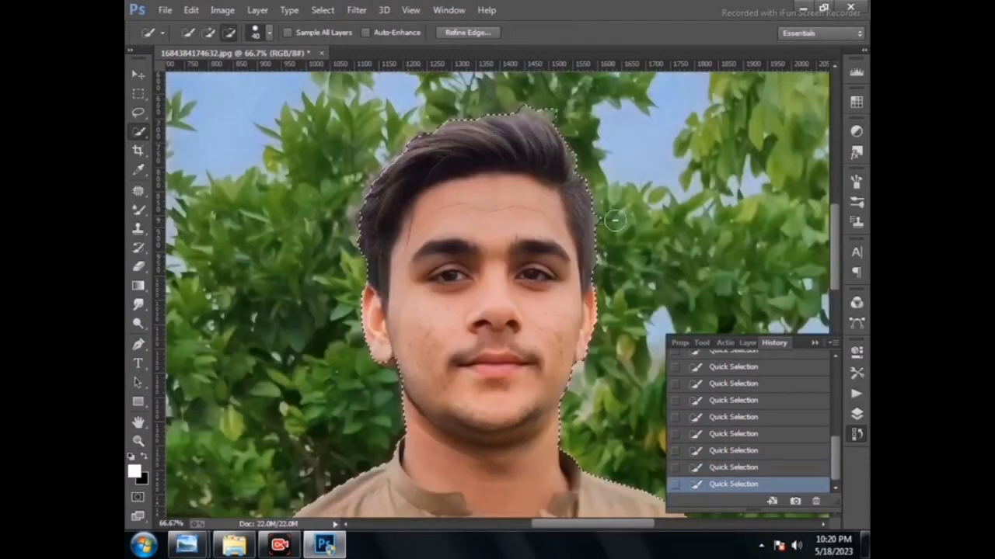
mouse_move(562, 114)
mouse_down()
mouse_move(505, 118)
mouse_move(509, 133)
mouse_up()
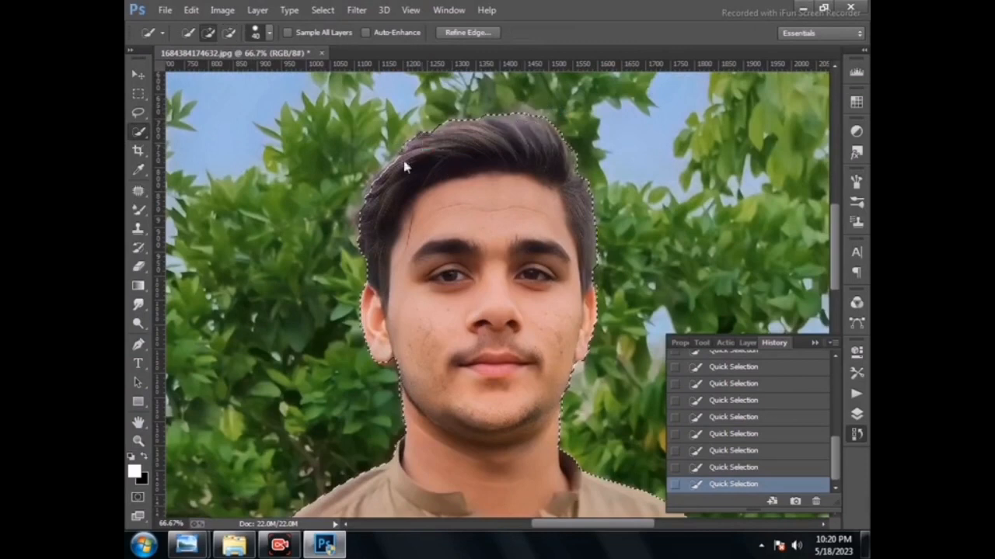
key(alt)
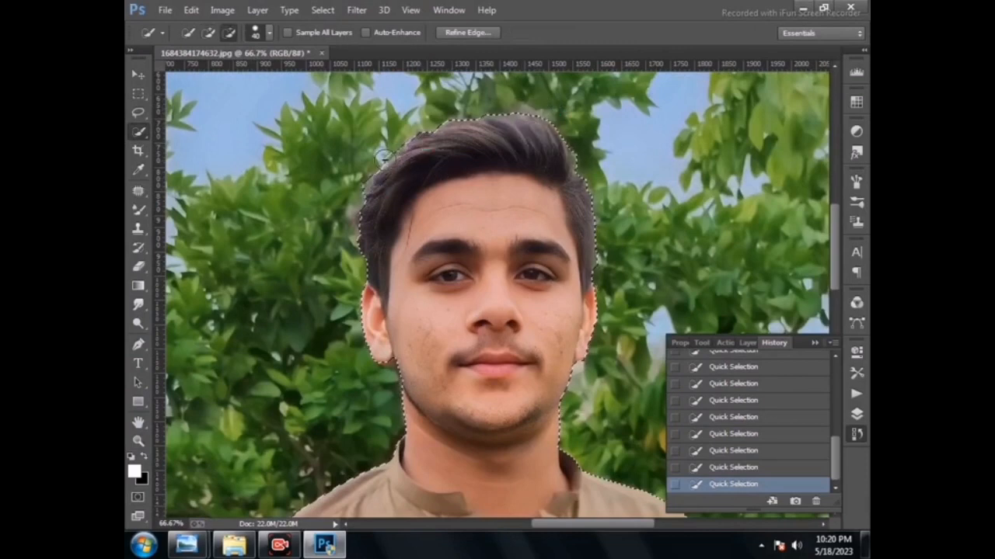
scroll(373, 290, down, 1)
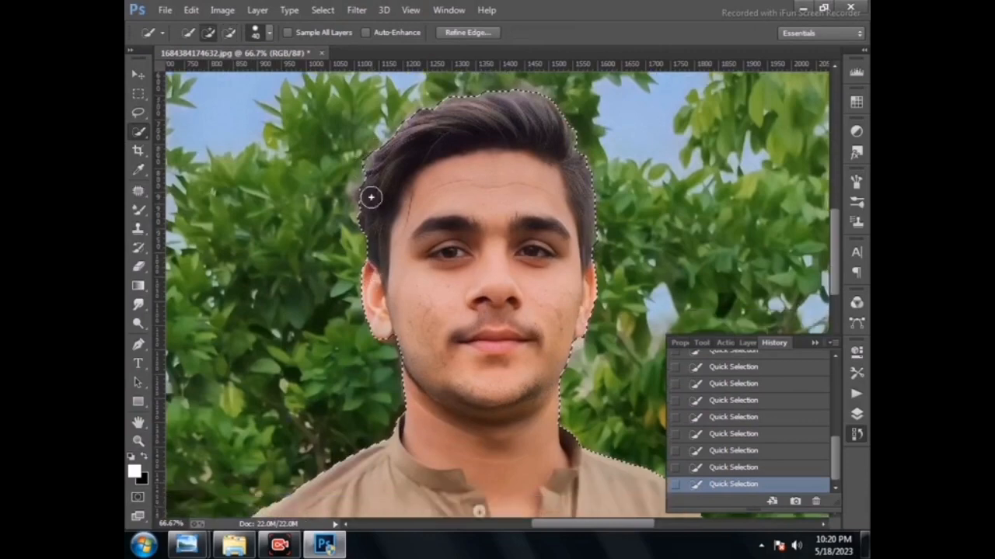
Subtract the patch of grass between the shirt and the bare forearm from the selection with a size 25 brush
scroll(388, 198, down, 15)
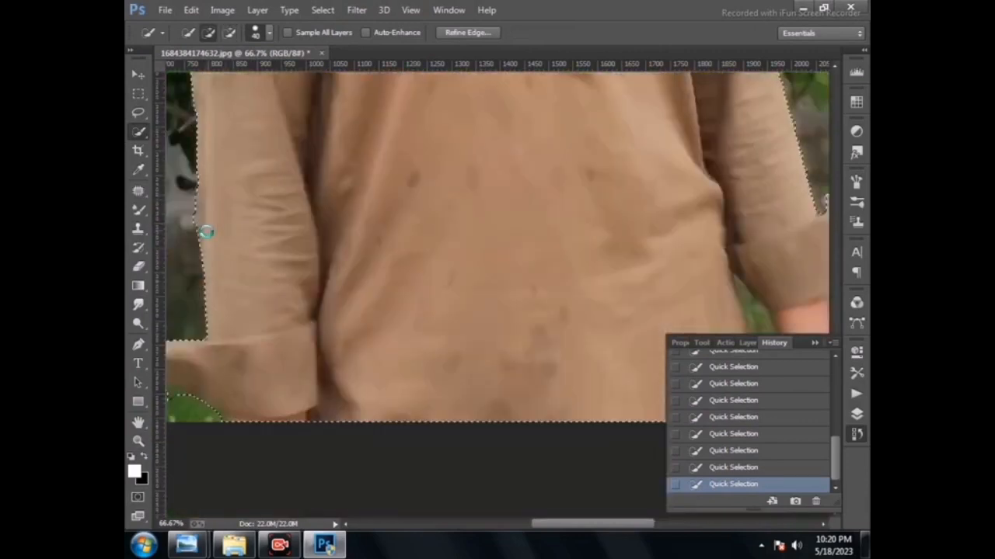
scroll(203, 231, down, 12)
scroll(425, 453, up, 4)
drag(554, 529, 507, 529)
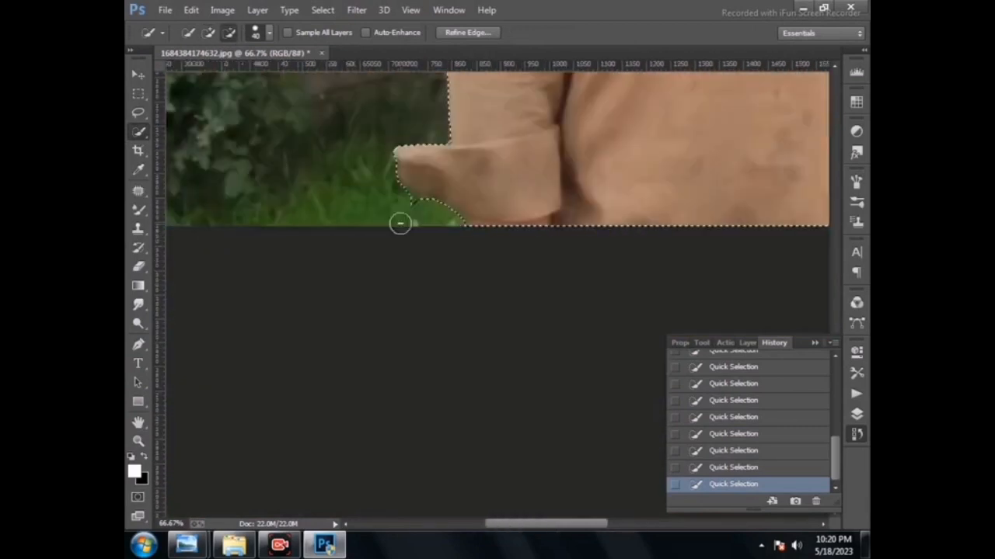
scroll(645, 469, right, 5)
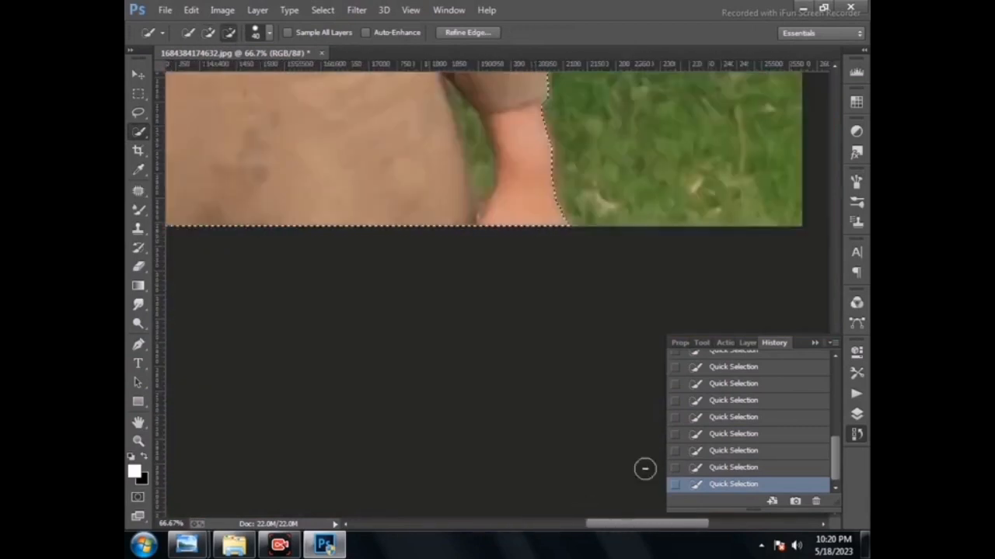
scroll(644, 469, up, 3)
scroll(471, 275, up, 1)
mouse_move(482, 270)
mouse_down()
mouse_move(475, 284)
mouse_move(463, 219)
mouse_move(482, 272)
mouse_move(475, 322)
mouse_move(488, 345)
mouse_move(456, 284)
mouse_move(485, 280)
mouse_move(471, 242)
mouse_up()
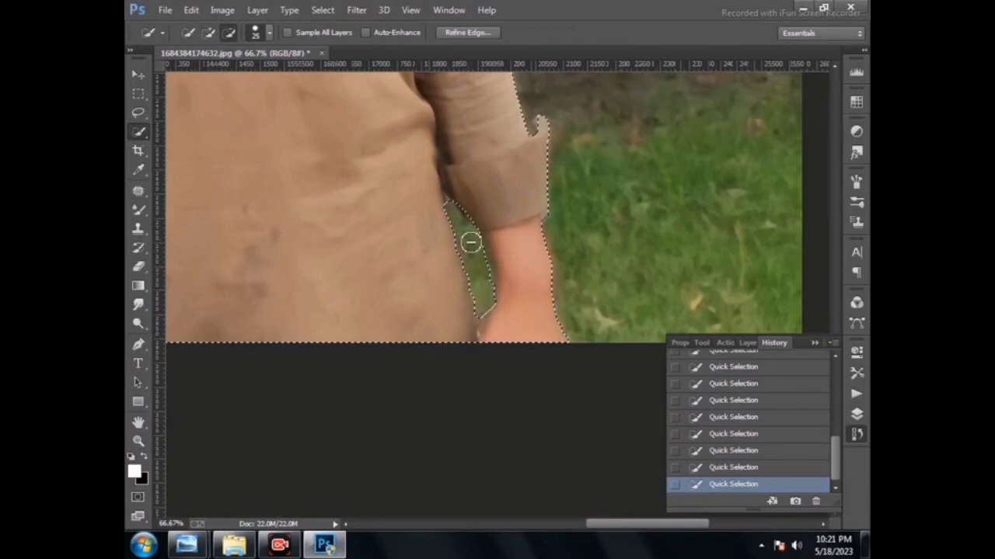
Correct the upper tip of the gap between shirt and cuff in the selection, reducing the brush to size 9
alt+click(462, 203)
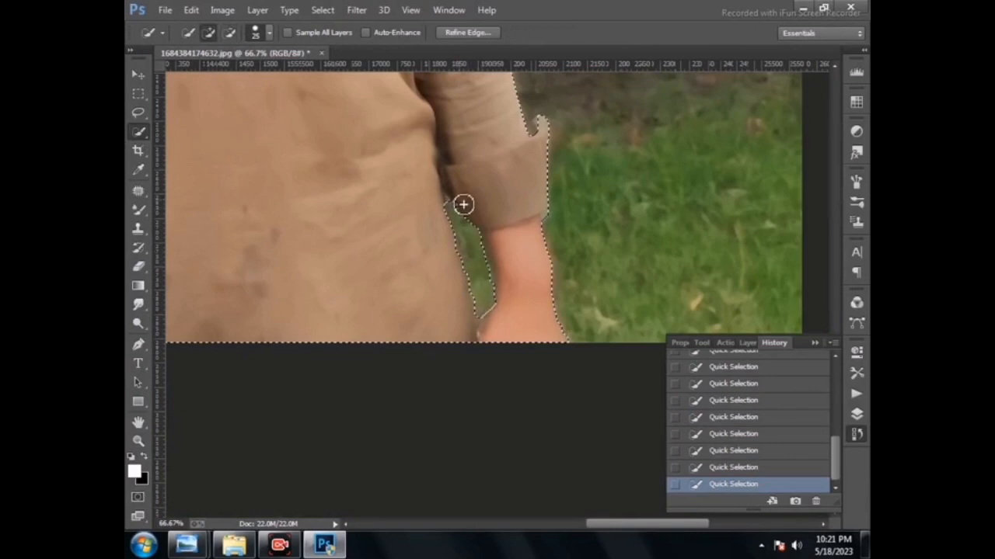
click(440, 219)
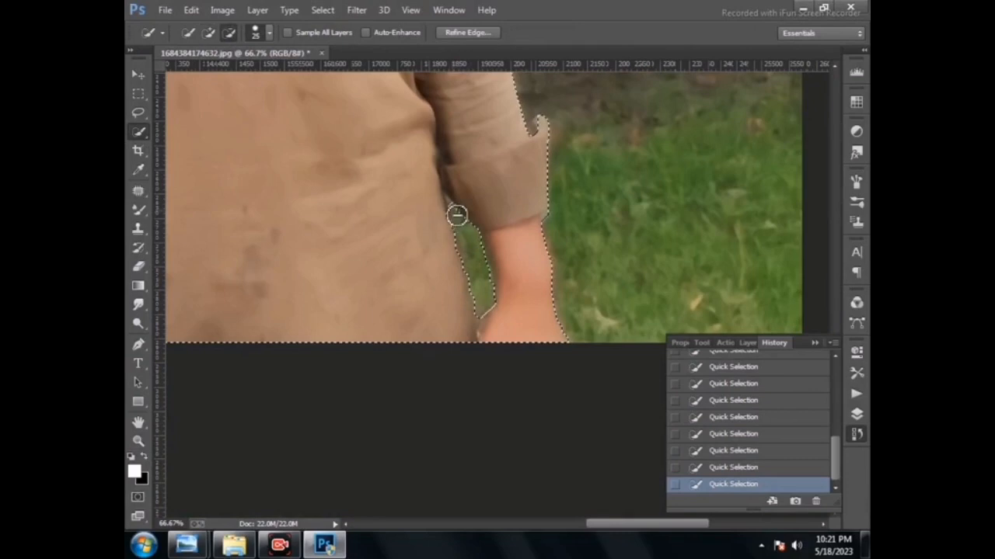
key(bracketleft)
key(bracketleft)
alt+click(449, 200)
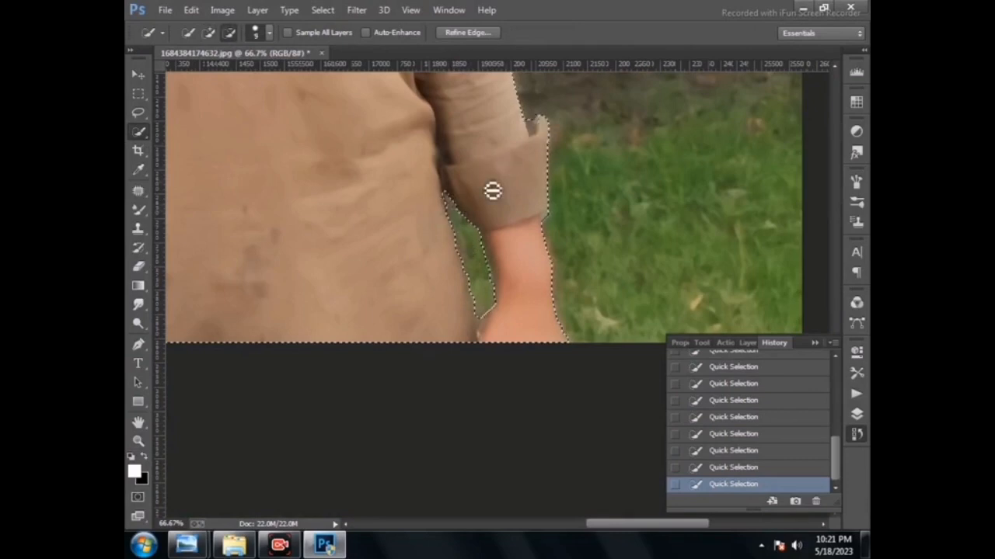
Examine the selection edge along the sleeve, shoulder and head, with the brush size set to 25
scroll(466, 194, up, 3)
scroll(389, 201, up, 10)
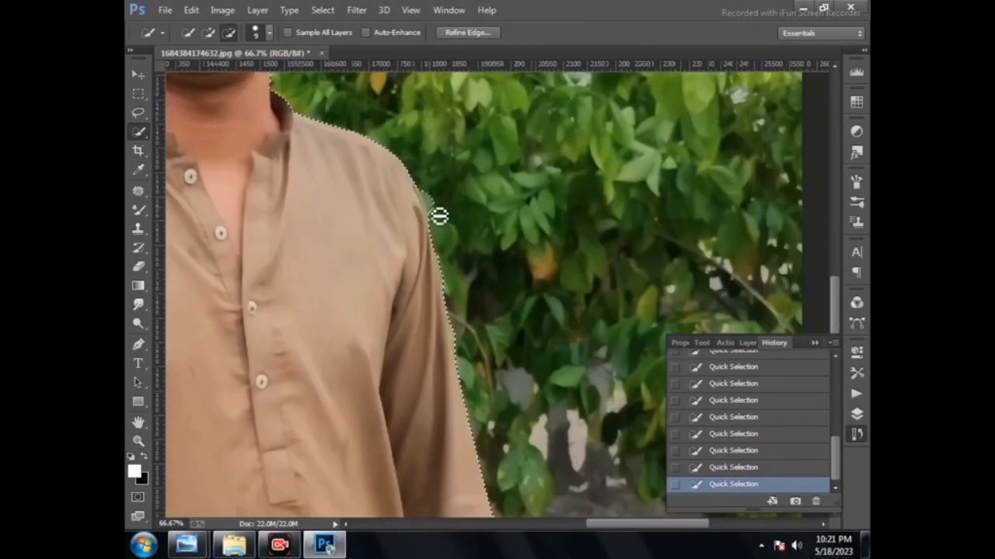
key(bracketright)
key(bracketright)
key(bracketright)
key(bracketright)
scroll(435, 211, down, 2)
scroll(280, 215, up, 10)
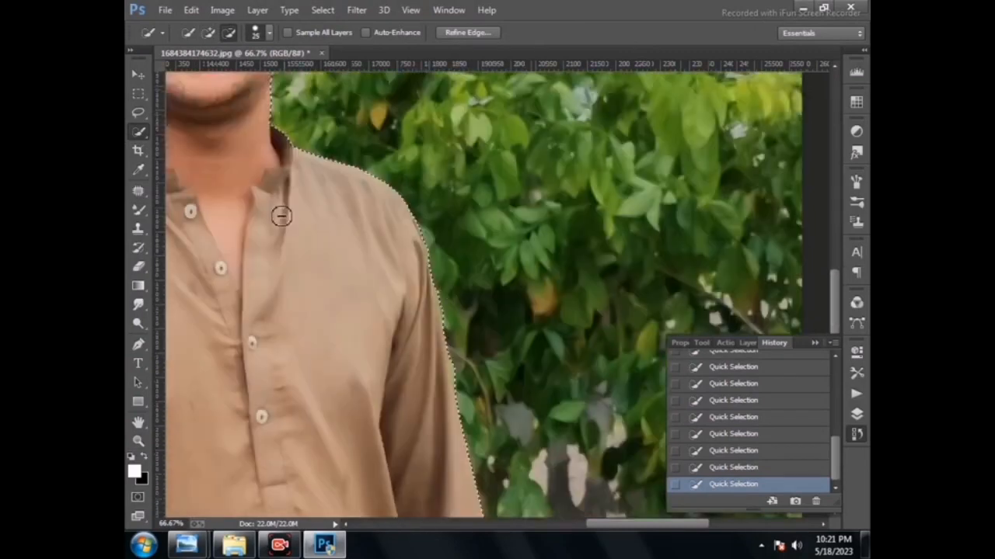
scroll(272, 202, up, 3)
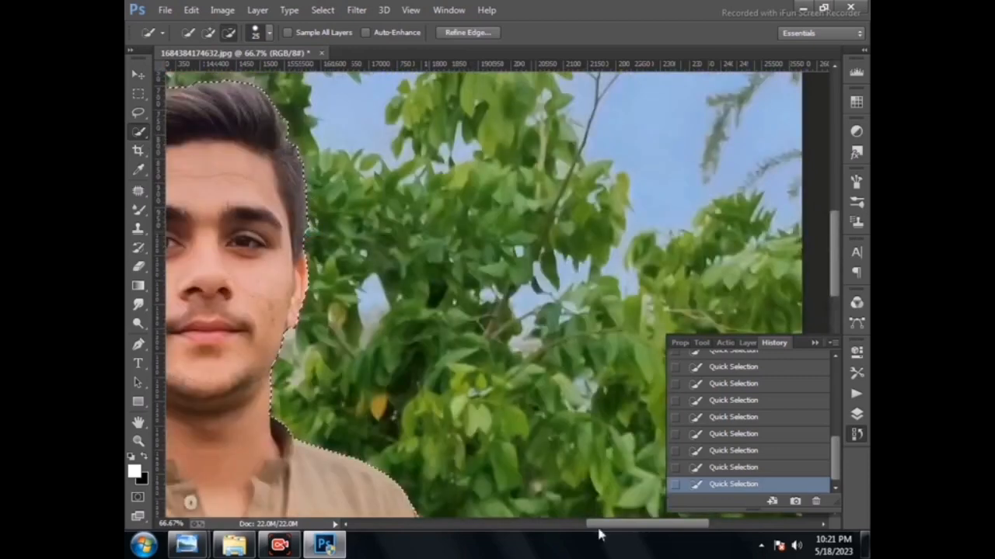
Invert the selection to the background and refine its edge around the hair using Refine Edge with a size 35 brush
drag(602, 525, 556, 525)
right_click(426, 210)
click(484, 241)
right_click(483, 233)
click(528, 277)
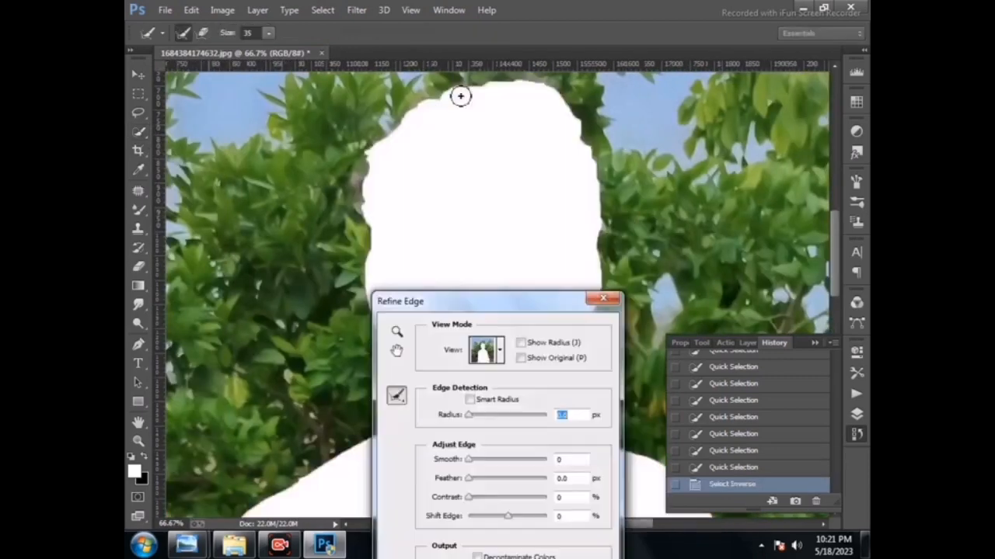
mouse_move(383, 180)
mouse_down()
mouse_move(410, 108)
mouse_move(510, 83)
mouse_move(572, 117)
mouse_move(601, 170)
mouse_move(594, 251)
mouse_move(601, 194)
mouse_up()
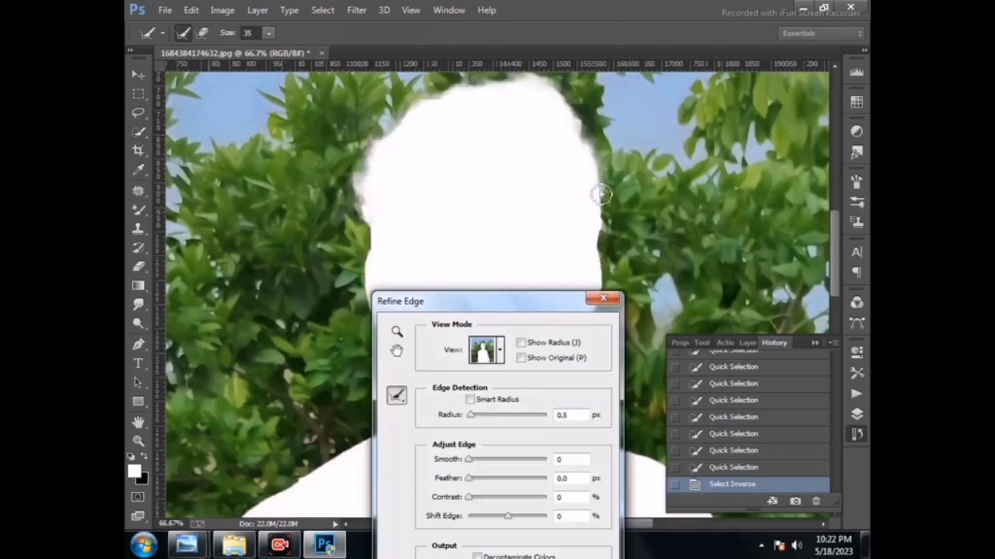
key(Return)
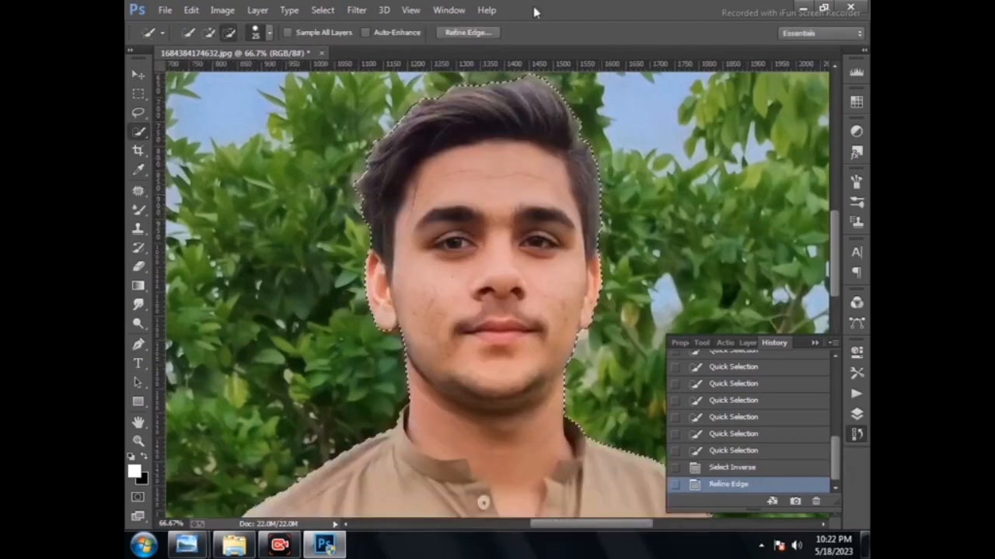
Apply the Camera Raw Filter to the selected background with Highlights lowered to about -82
click(138, 440)
right_click(328, 342)
click(349, 347)
click(352, 11)
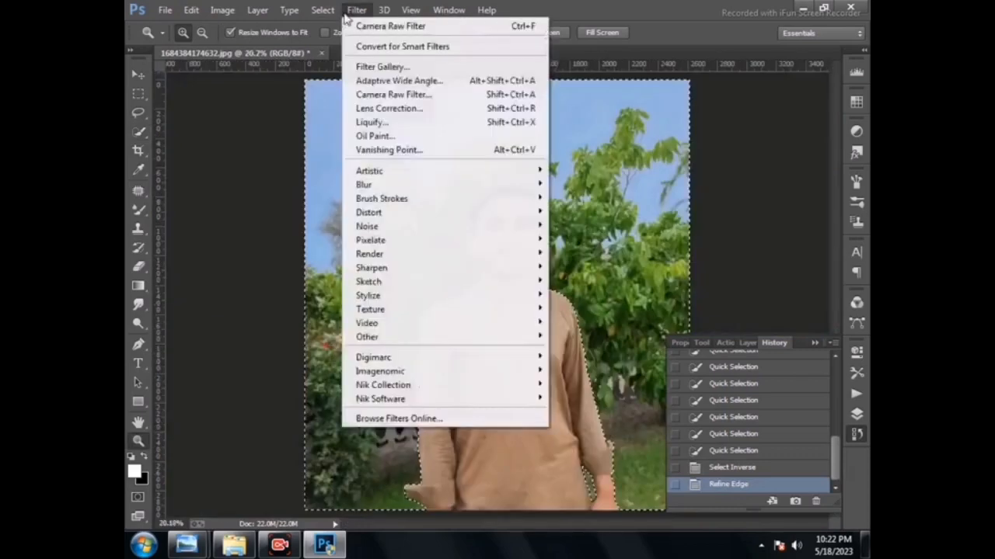
click(383, 94)
click(676, 399)
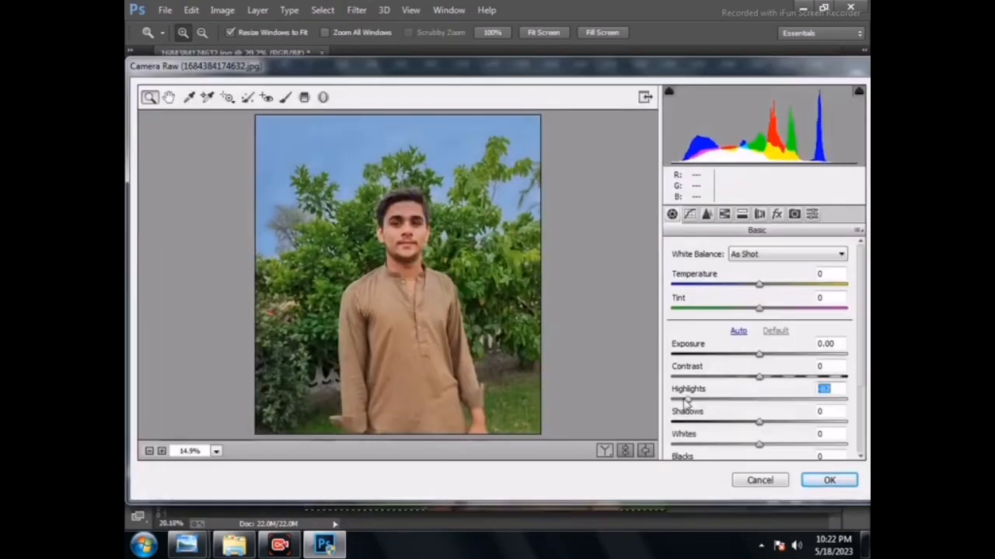
key(Return)
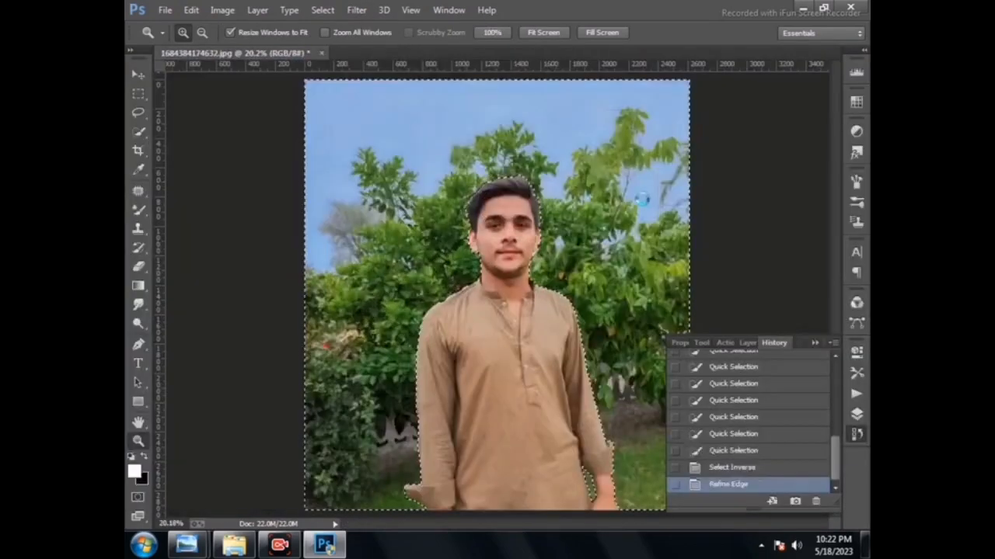
Apply a Lens Blur to the selected background, raising the iris radius and adjusting the blade curvature
click(357, 9)
mouse_move(404, 185)
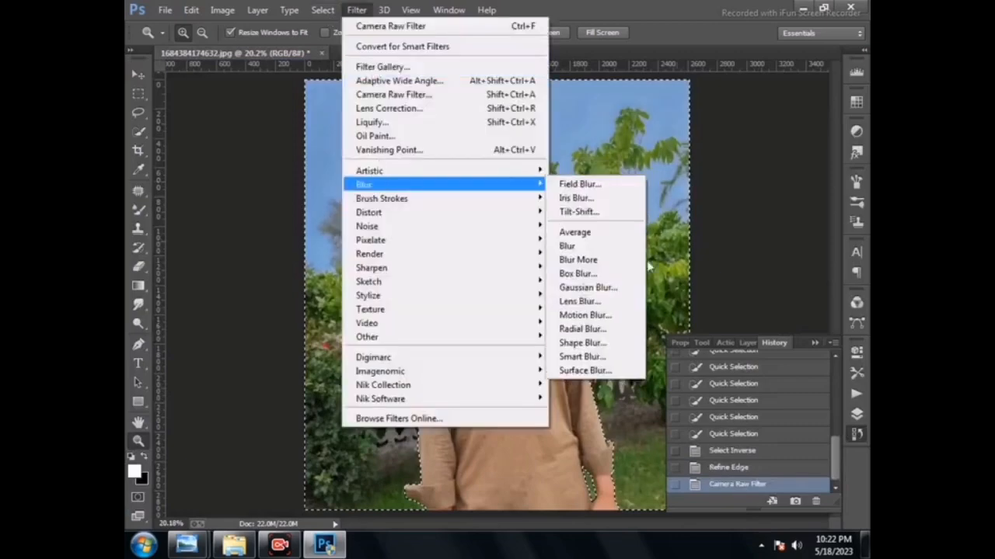
click(594, 298)
click(758, 275)
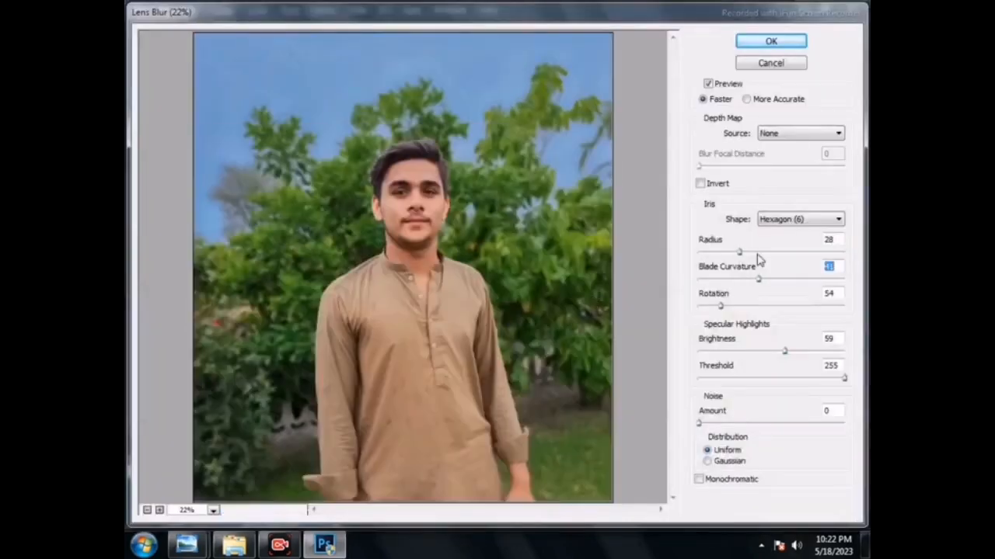
click(759, 253)
click(777, 253)
click(746, 280)
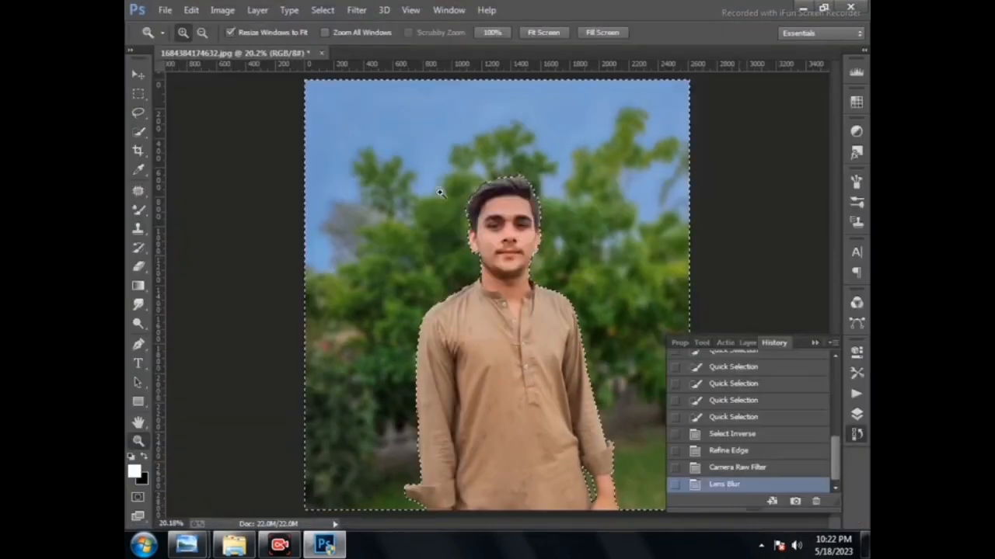
Invert the selection so that the man is selected instead of the background
right_click(440, 192)
click(458, 194)
key(w)
right_click(403, 138)
click(452, 159)
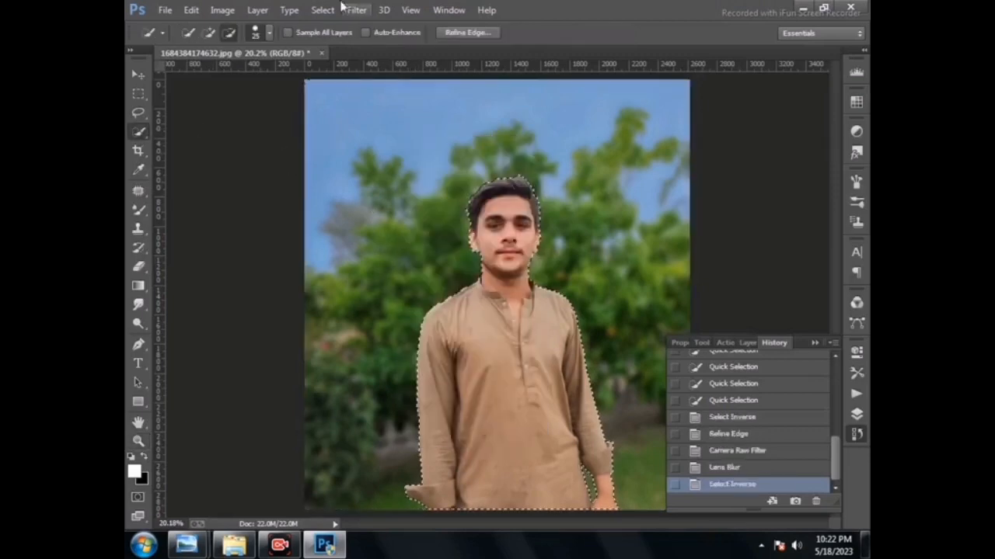
Adjust the man's highlights, contrast, shadows and whites in the Camera Raw Filter's basic settings
click(357, 9)
click(385, 94)
drag(755, 398, 766, 375)
drag(758, 419, 731, 445)
scroll(736, 421, down, 3)
Set the HSL saturation of the man to Oranges -16, Purples -76 and Magentas -73 in Camera Raw
click(724, 215)
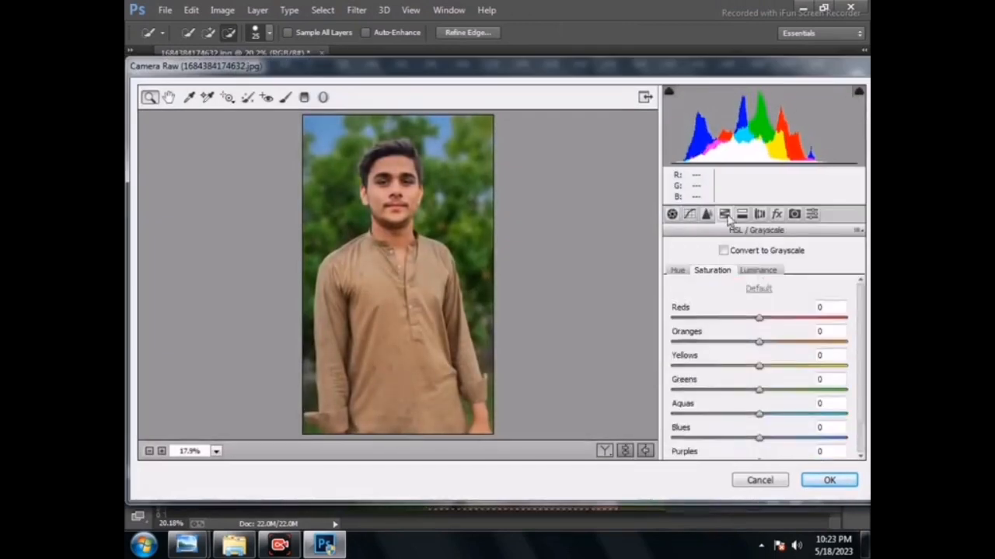
drag(752, 339, 738, 340)
scroll(738, 350, down, 1)
drag(758, 448, 723, 427)
click(716, 447)
click(693, 425)
click(695, 449)
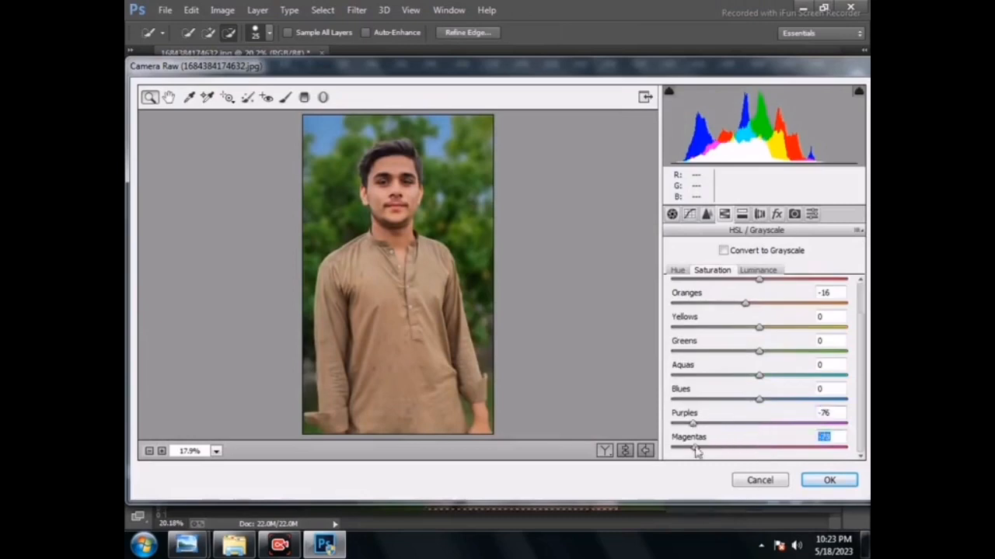
Raise the Oranges luminance to +23 in Camera Raw, apply the filter to the man, and clear the selection
click(757, 270)
click(775, 346)
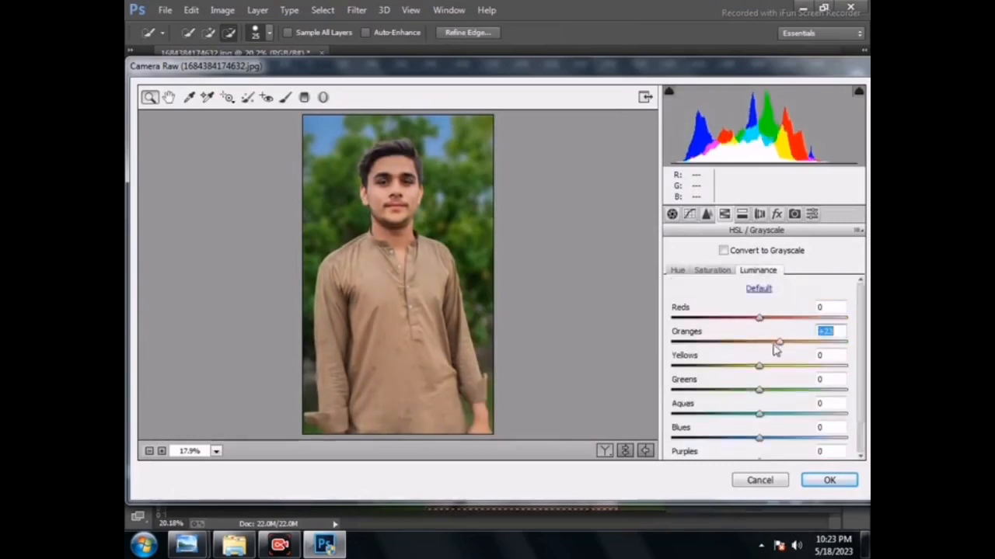
key(Return)
right_click(573, 175)
click(602, 182)
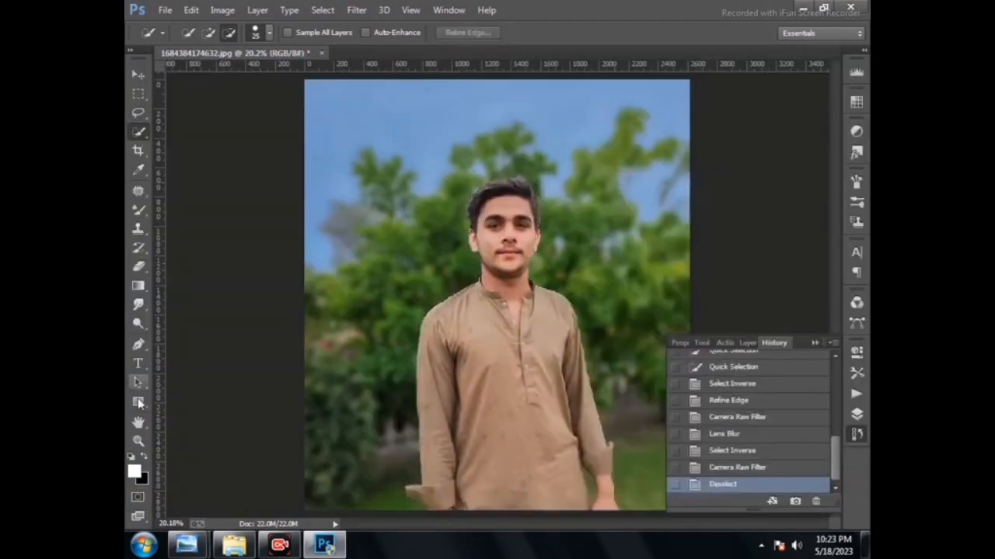
Push the hair upward and outward along its outline to add volume, using Liquify's Forward Warp tool at brush size 150
click(138, 422)
click(138, 440)
drag(481, 183, 542, 244)
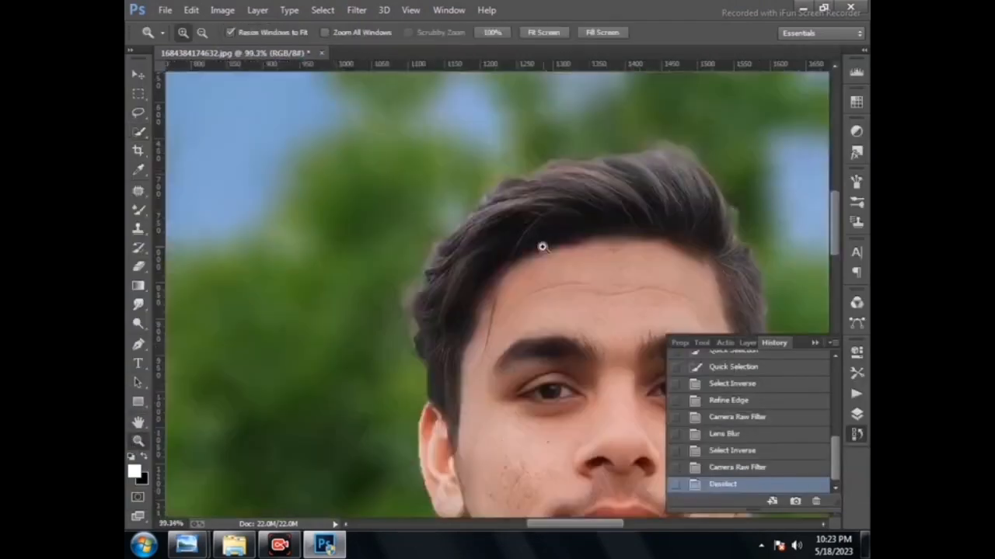
click(357, 11)
click(380, 123)
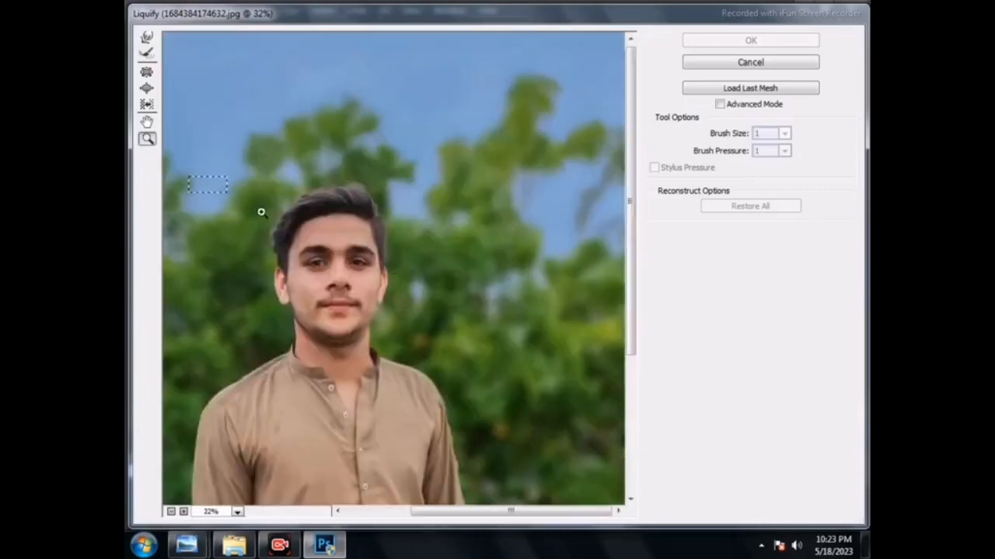
drag(261, 213, 453, 310)
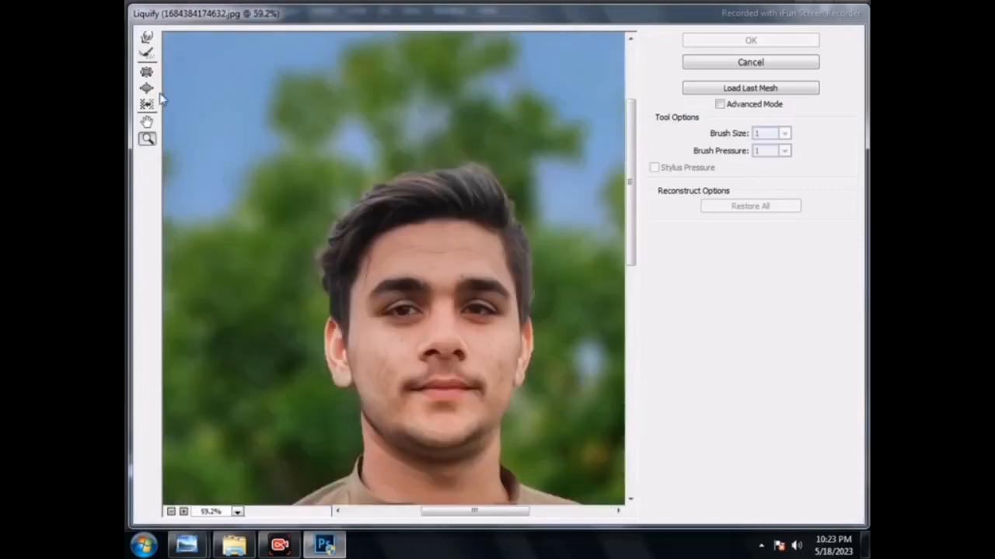
click(145, 38)
drag(507, 206, 510, 182)
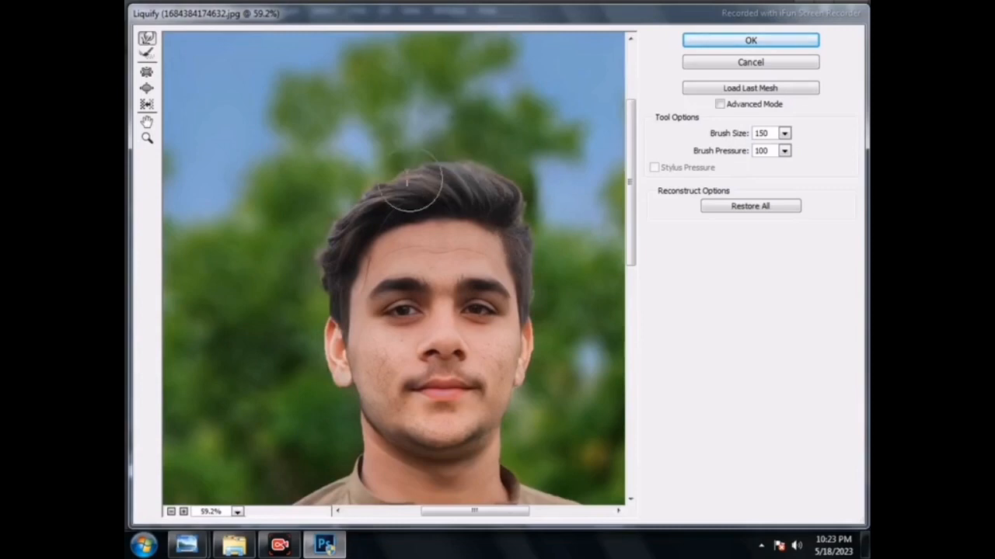
mouse_move(357, 222)
mouse_down()
mouse_move(350, 215)
mouse_move(321, 246)
mouse_up()
drag(372, 201, 365, 194)
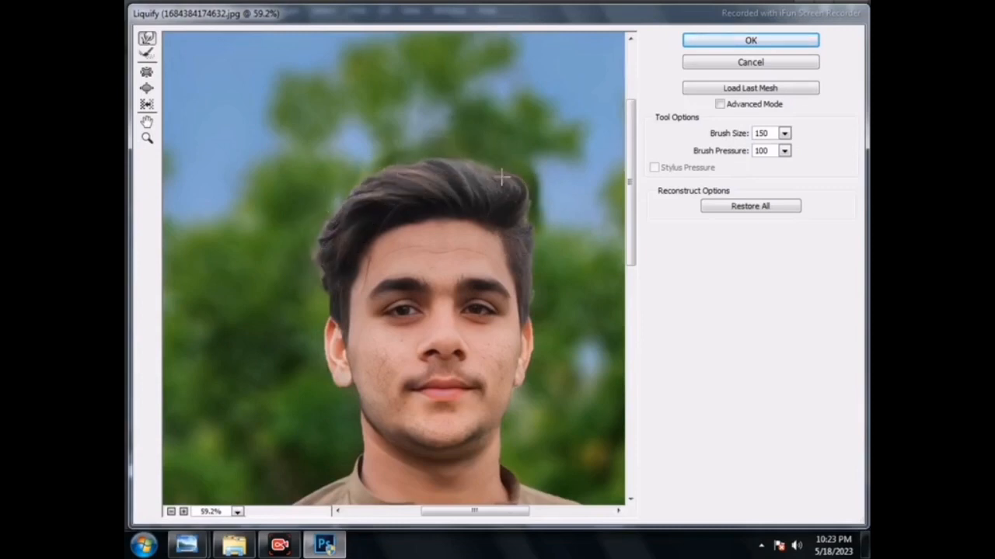
mouse_move(493, 177)
mouse_down()
mouse_move(490, 168)
mouse_move(438, 161)
mouse_move(462, 162)
mouse_up()
drag(423, 174, 399, 175)
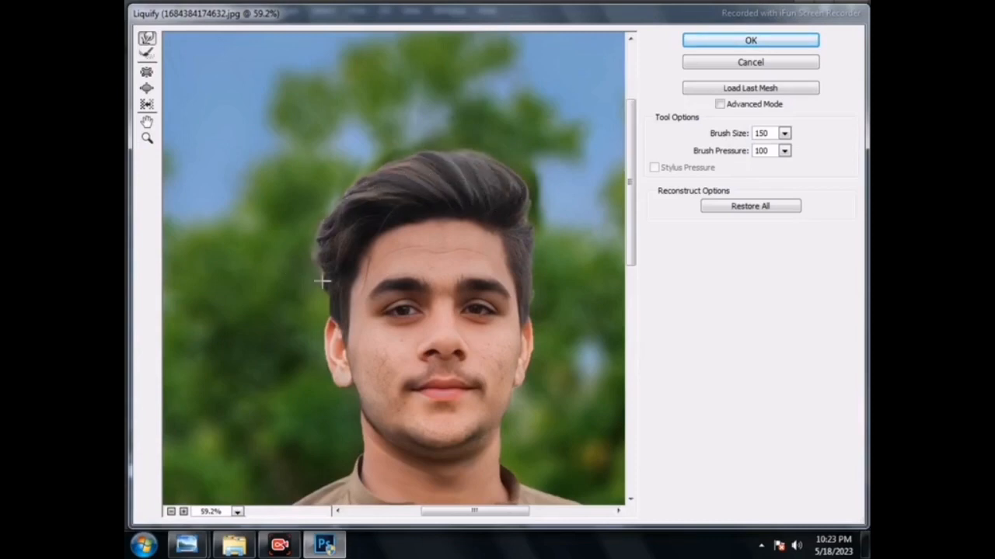
Refine the hair's side and top outline with the warp brush, reducing its size to 90, and apply the Liquify filter
key(bracketleft)
key(bracketleft)
drag(328, 272, 322, 269)
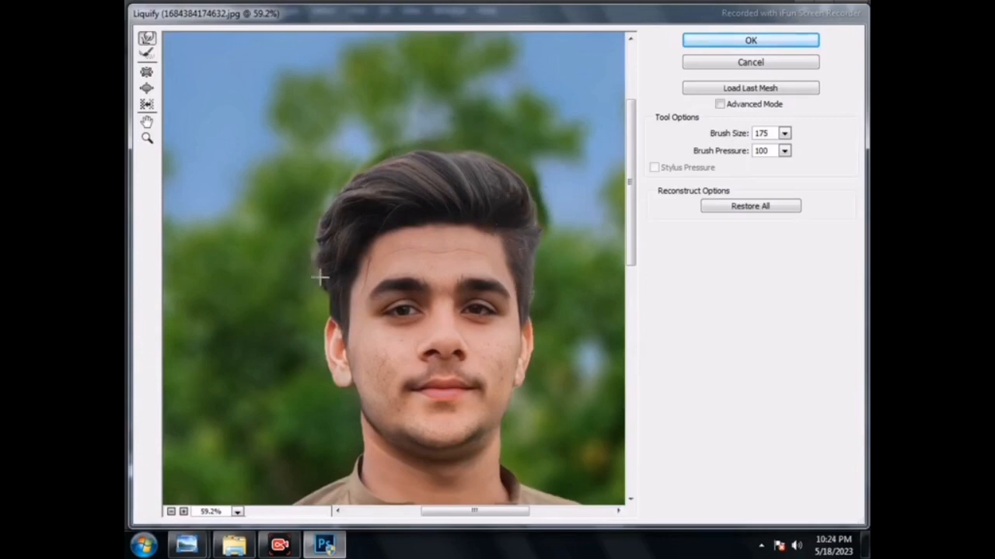
key(bracketleft)
key(bracketleft)
key(bracketleft)
key(bracketleft)
key(bracketleft)
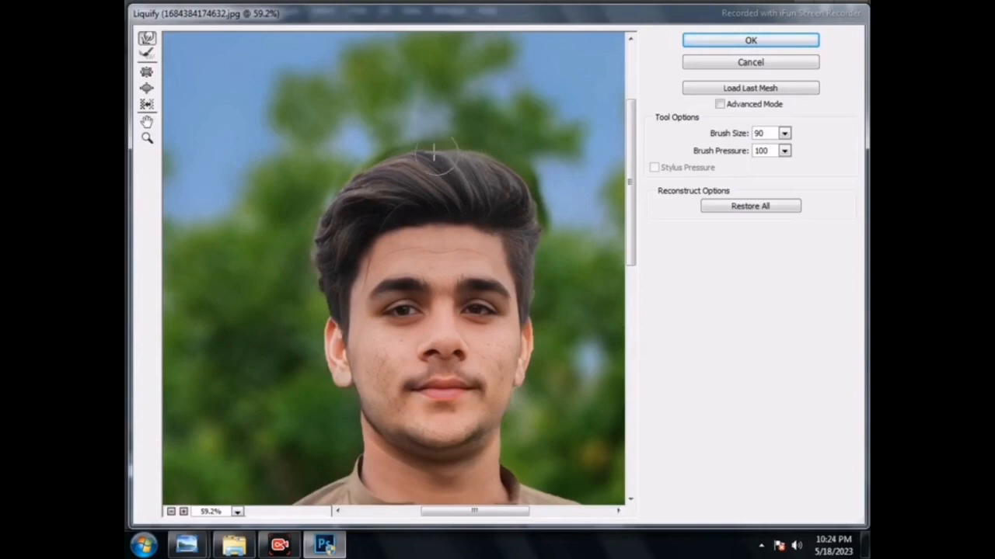
key(Return)
Smudge the outer edges and top of the hair at 62% strength to blend the strands into the background
click(141, 305)
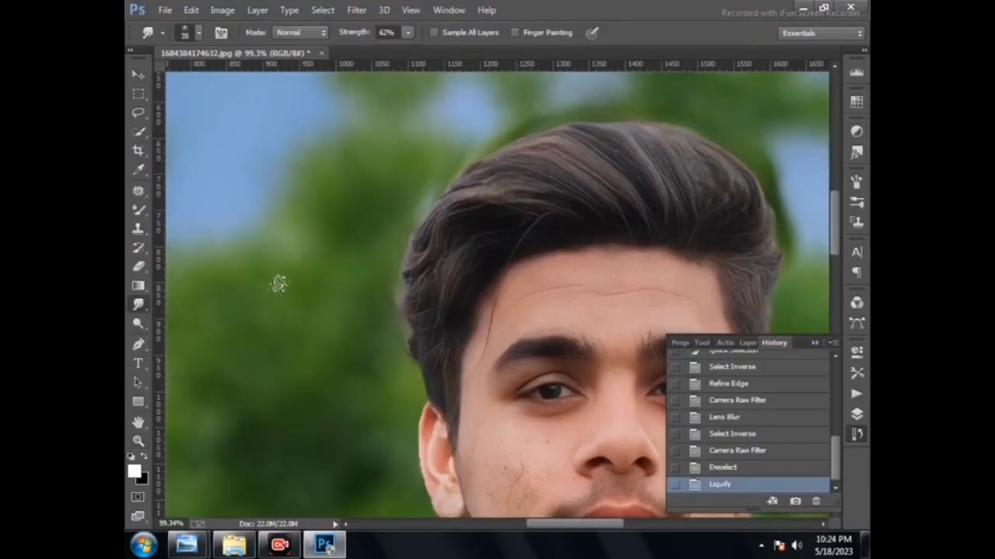
mouse_move(401, 279)
mouse_down()
mouse_move(412, 326)
mouse_move(406, 351)
mouse_up()
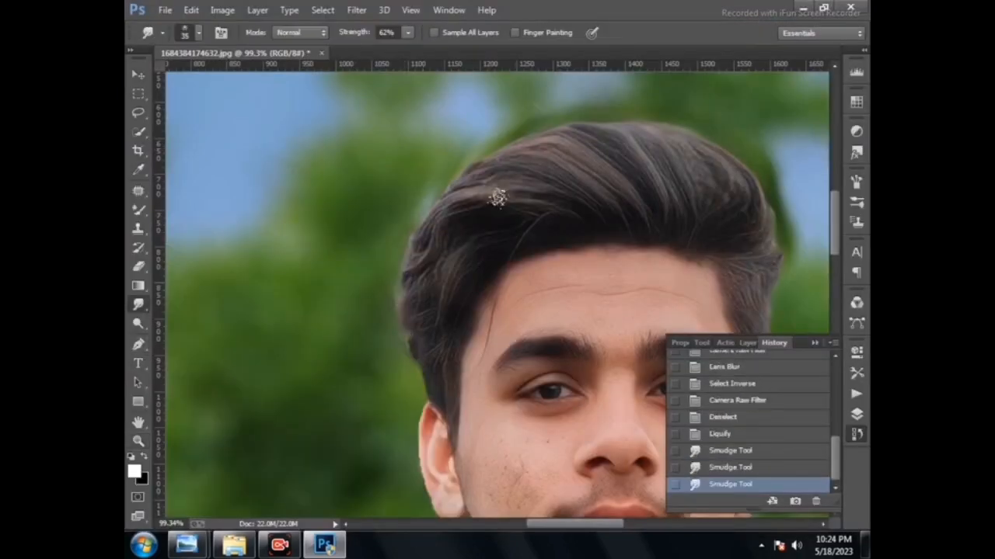
drag(755, 186, 740, 170)
mouse_move(739, 168)
mouse_down()
mouse_move(658, 111)
mouse_move(651, 131)
mouse_move(588, 129)
mouse_move(578, 117)
mouse_move(599, 117)
mouse_move(487, 150)
mouse_move(411, 225)
mouse_move(400, 253)
mouse_up()
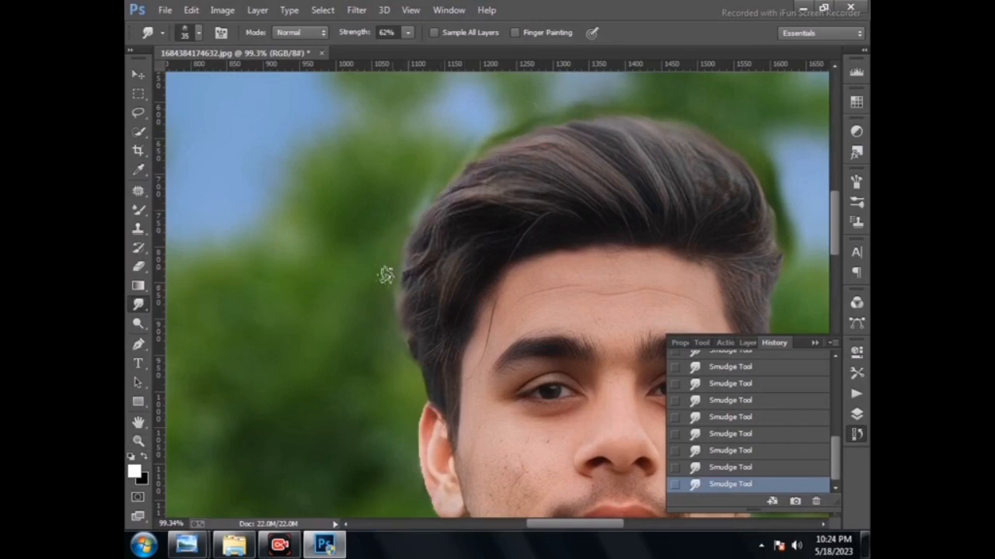
scroll(769, 240, down, 2)
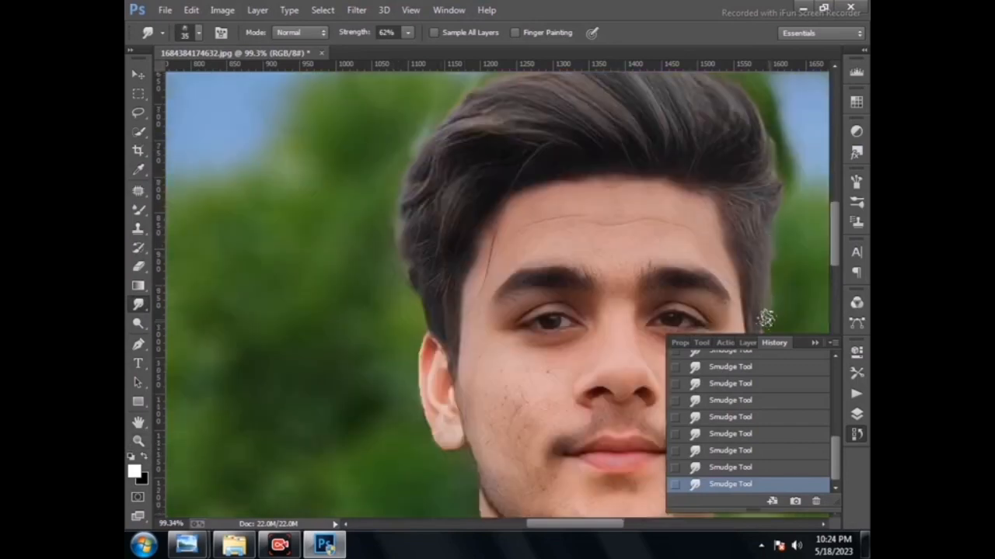
Smooth the skin on the image-left cheek and beside the mouth with the Mixer Brush at size 70 and 20% wet
scroll(761, 317, down, 3)
click(139, 441)
right_click(345, 314)
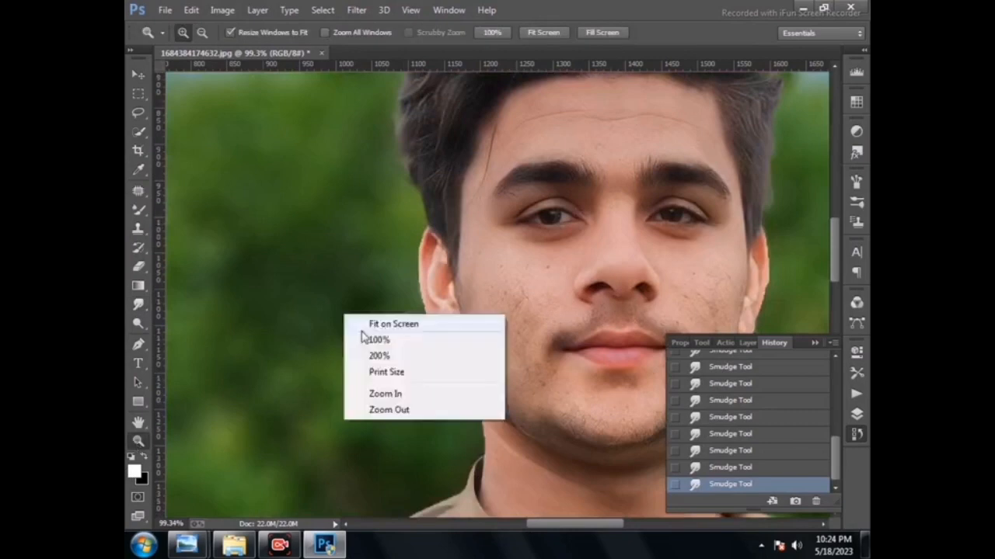
click(377, 325)
click(517, 239)
click(517, 239)
click(517, 239)
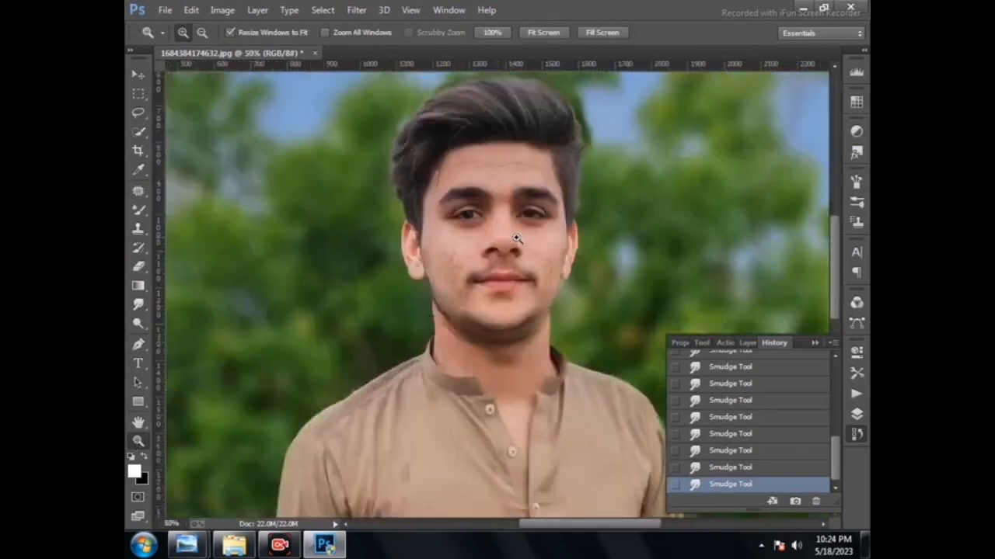
click(516, 238)
key(r)
key(bracketright)
key(bracketright)
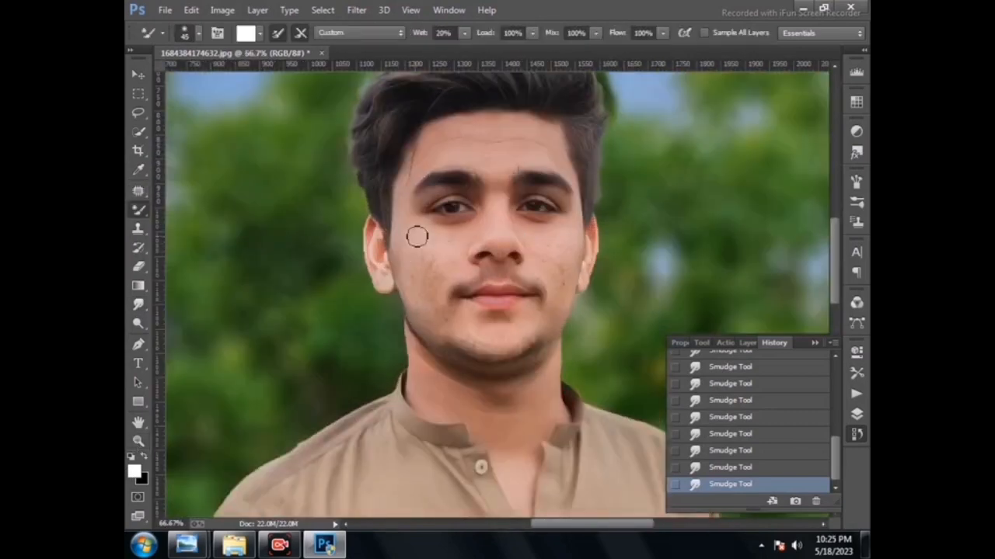
mouse_move(434, 237)
mouse_down()
mouse_move(447, 262)
mouse_move(429, 248)
mouse_up()
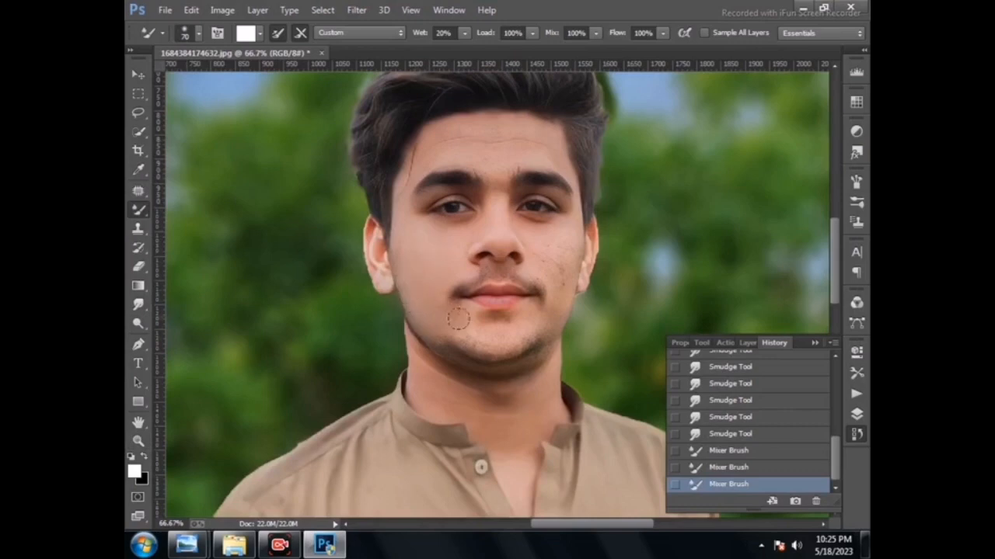
drag(458, 318, 473, 326)
View the unedited portrait in Windows Photo Viewer and return to Photoshop
scroll(477, 279, down, 3)
click(803, 8)
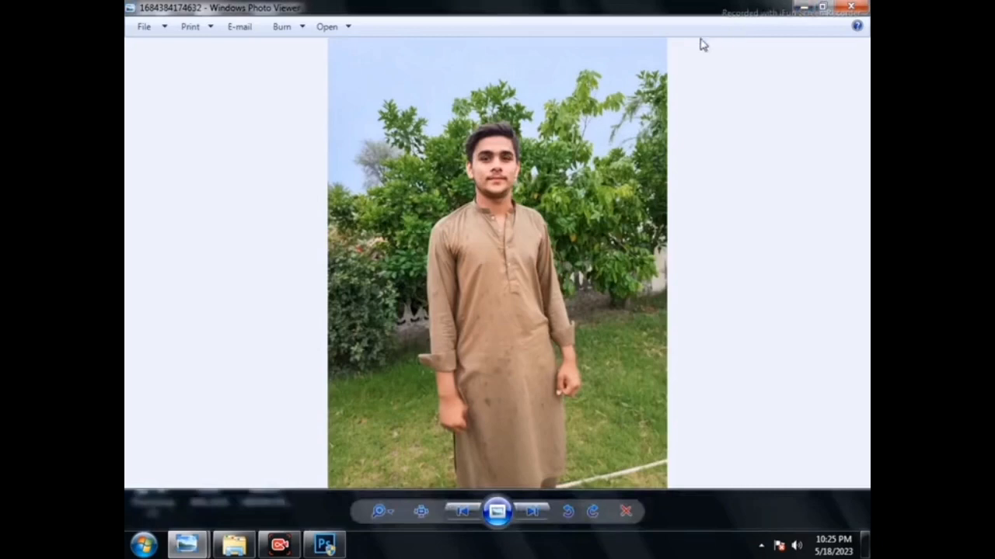
click(802, 8)
click(325, 544)
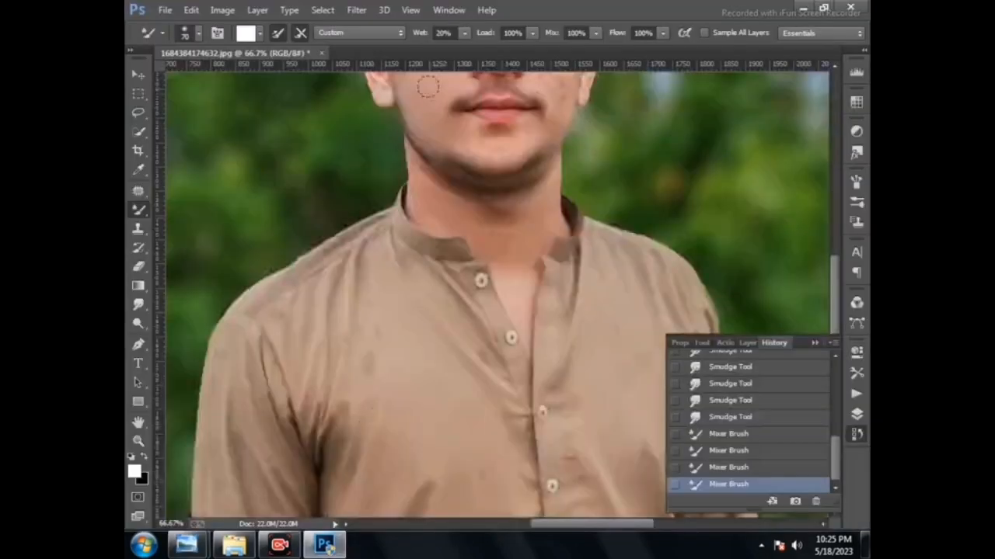
Smooth the image-right cheek beside the nose and below the eye with the Mixer Brush at size 70
scroll(481, 180, down, 2)
scroll(482, 181, up, 3)
drag(541, 110, 551, 97)
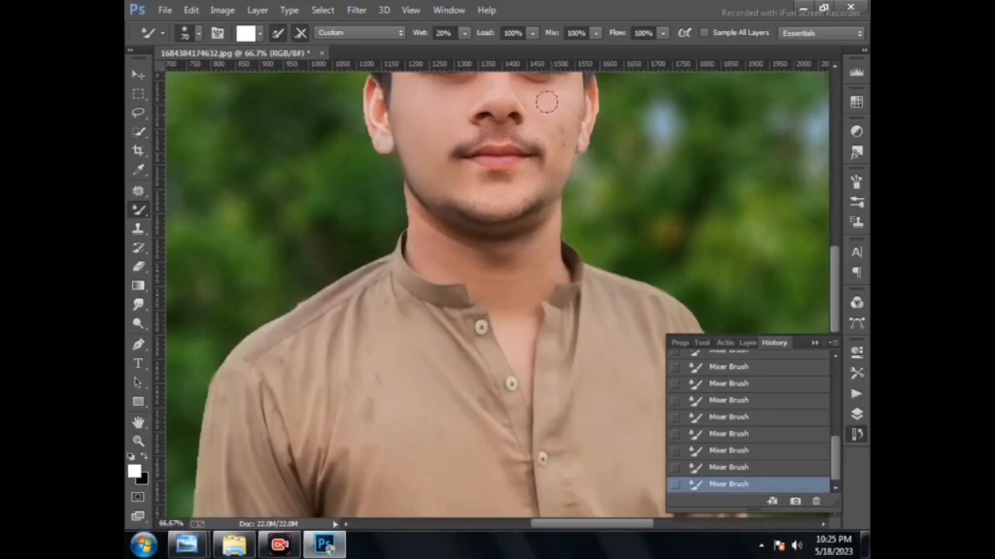
scroll(541, 94, up, 3)
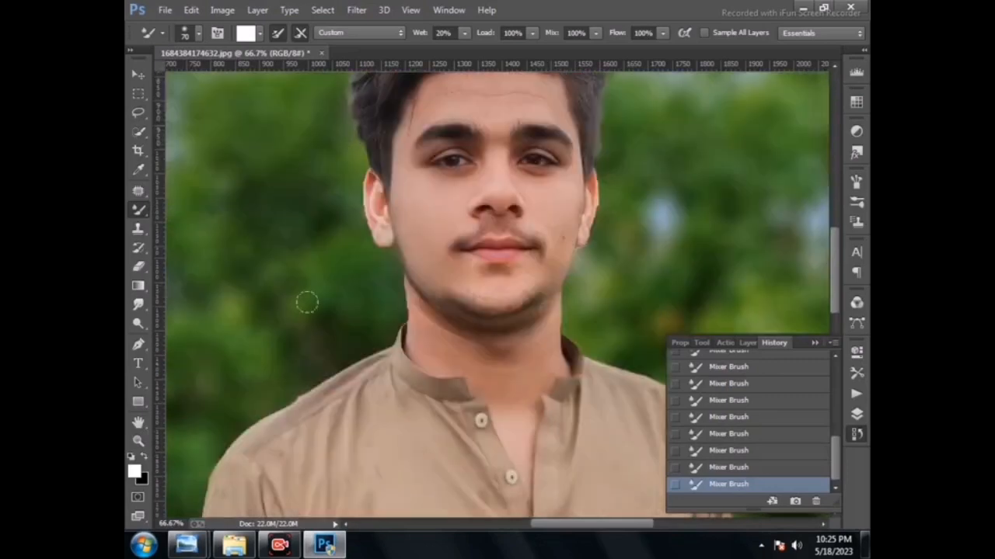
Smooth the skin around the eye and eyelid with the Mixer Brush reduced to size 40 or smaller
click(138, 441)
click(617, 425)
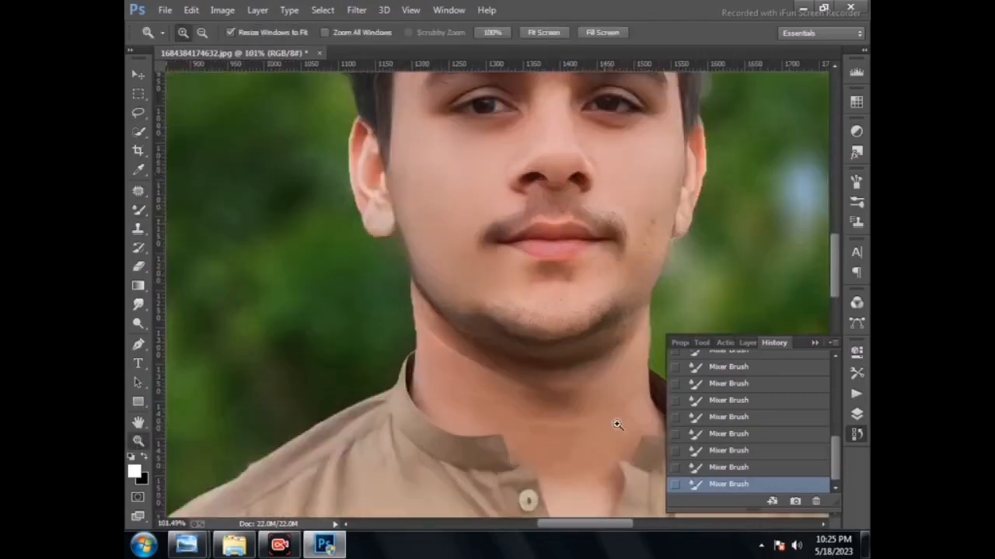
scroll(605, 339, up, 4)
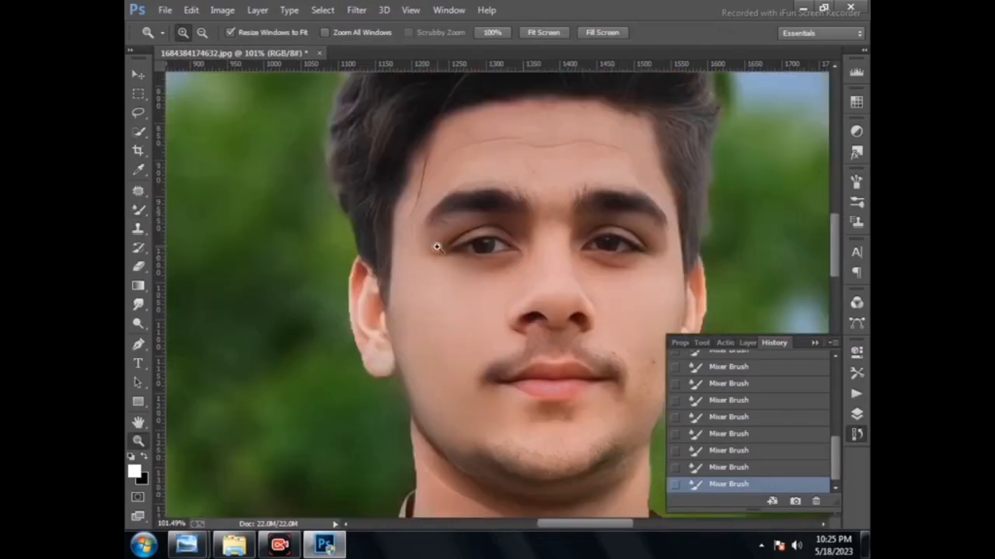
click(137, 211)
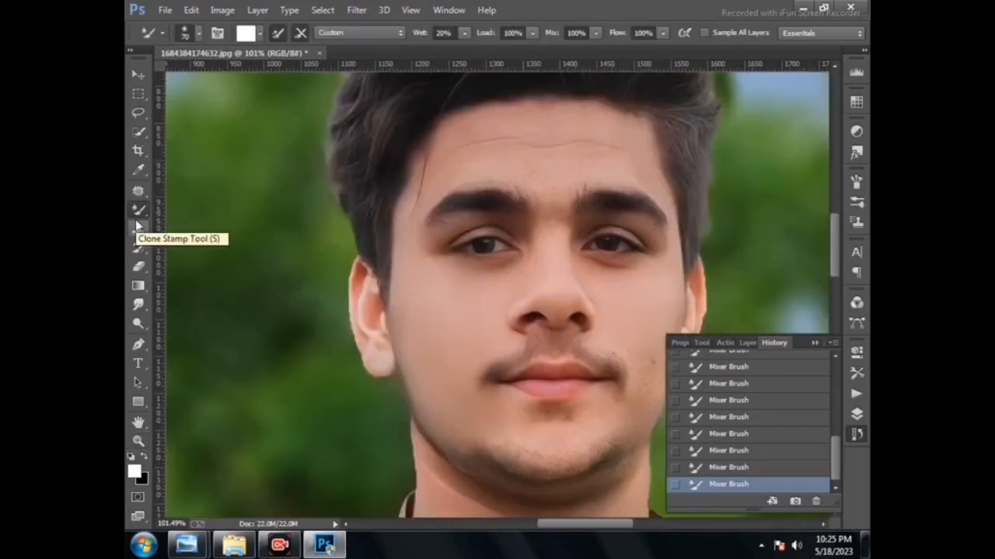
key(bracketleft)
key(bracketleft)
key(bracketleft)
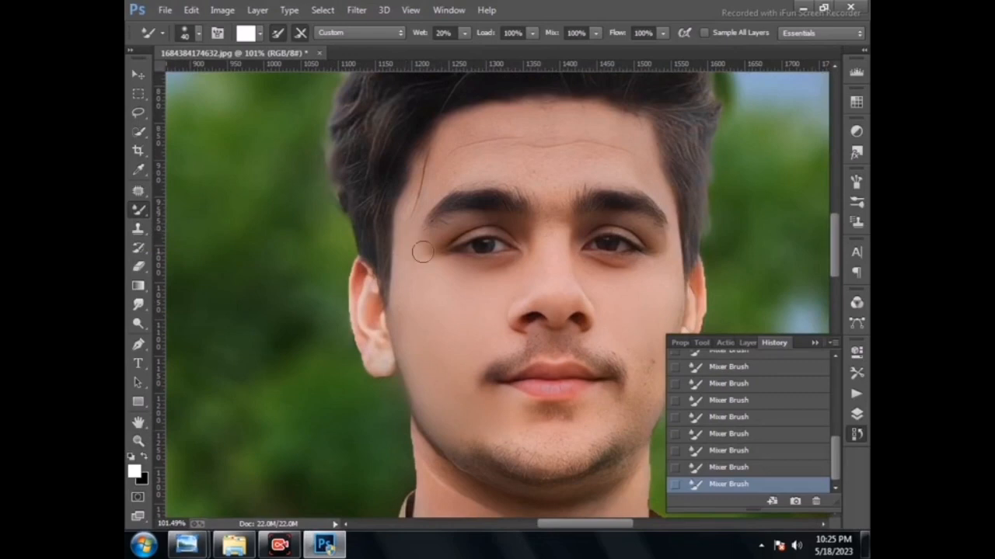
key(bracketleft)
mouse_move(461, 224)
mouse_down()
mouse_move(489, 222)
mouse_move(451, 233)
mouse_move(495, 225)
mouse_move(516, 245)
mouse_up()
Blend away the forehead creases with the Mixer Brush at size 60 and soften the stray hair strand with a smaller brush
scroll(545, 171, up, 1)
key(bracketright)
key(bracketright)
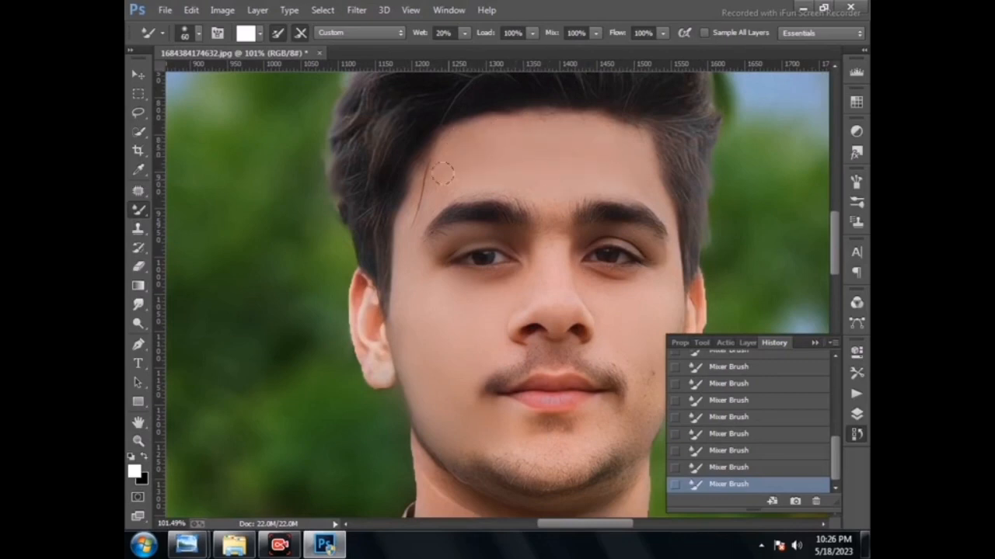
key(bracketleft)
key(bracketleft)
key(bracketleft)
Blend the remaining blemishes on the image-right cheek and beside the mouth with the Mixer Brush at sizes 40 to 45
scroll(482, 284, down, 3)
key(bracketright)
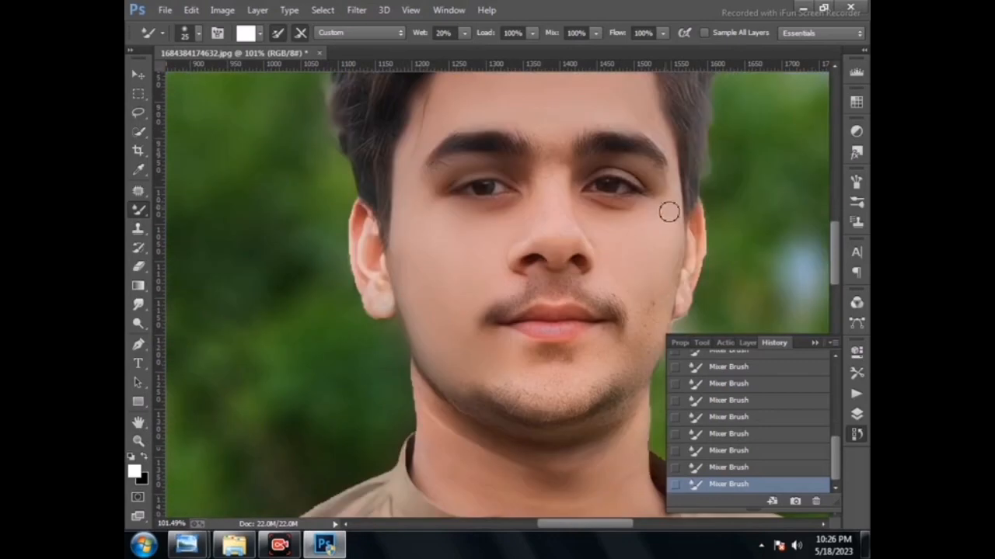
key(bracketright)
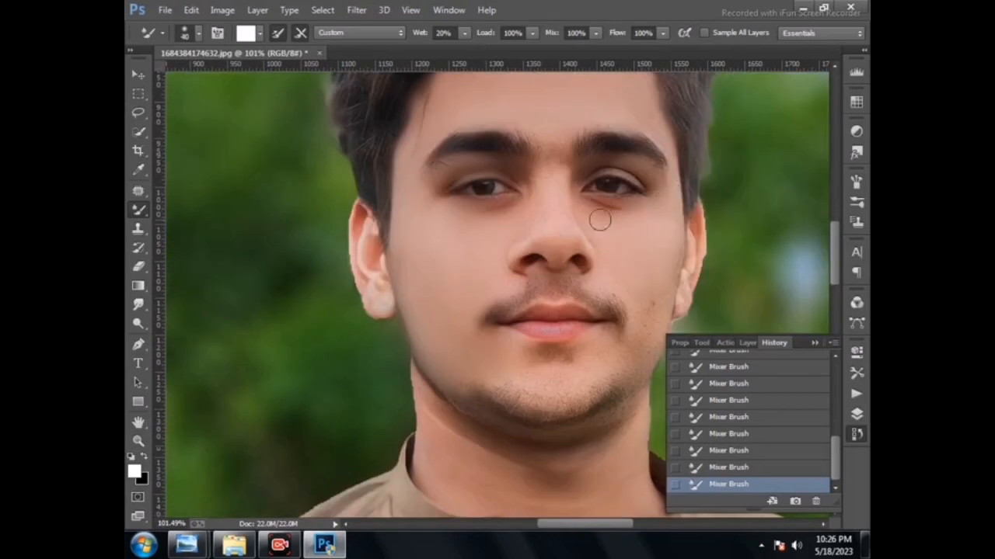
scroll(637, 284, down, 4)
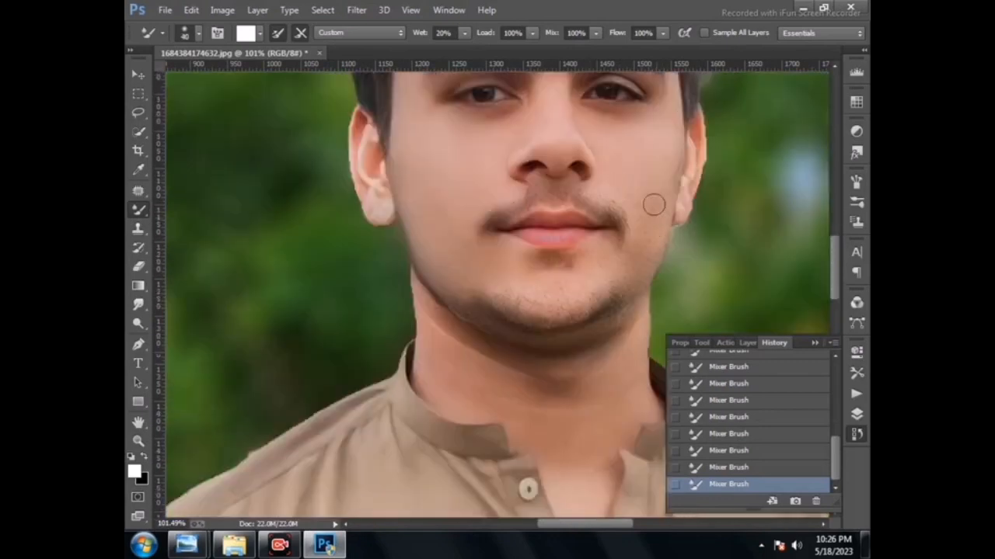
key(bracketright)
scroll(655, 191, down, 3)
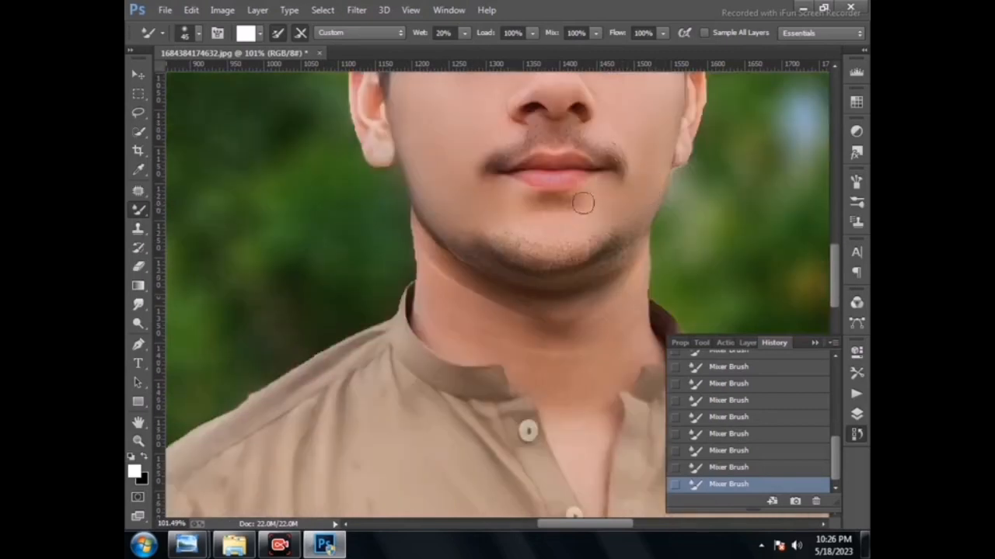
Smooth the neck and the open-collar chest skin with the Mixer Brush at sizes 50 to 60
scroll(498, 230, down, 2)
key(bracketright)
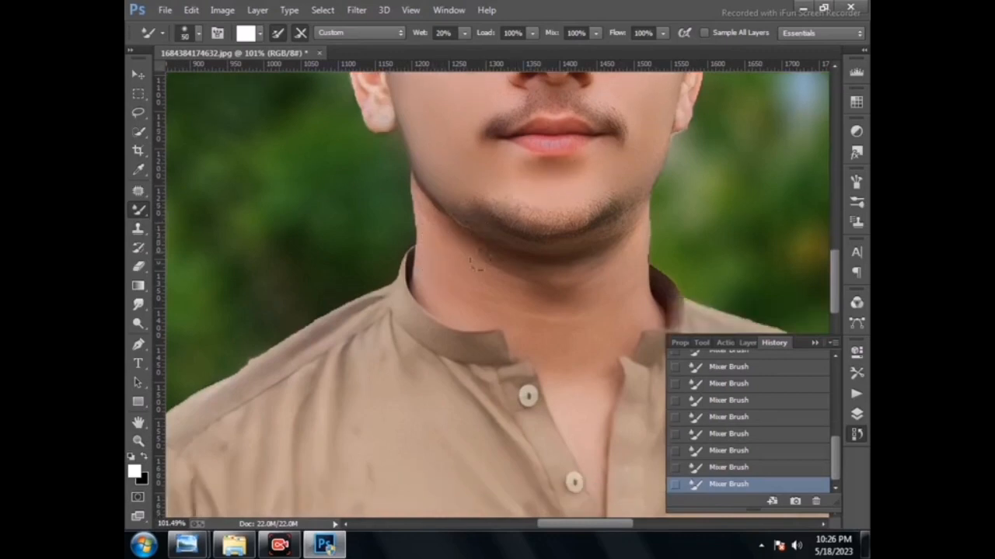
scroll(476, 263, down, 6)
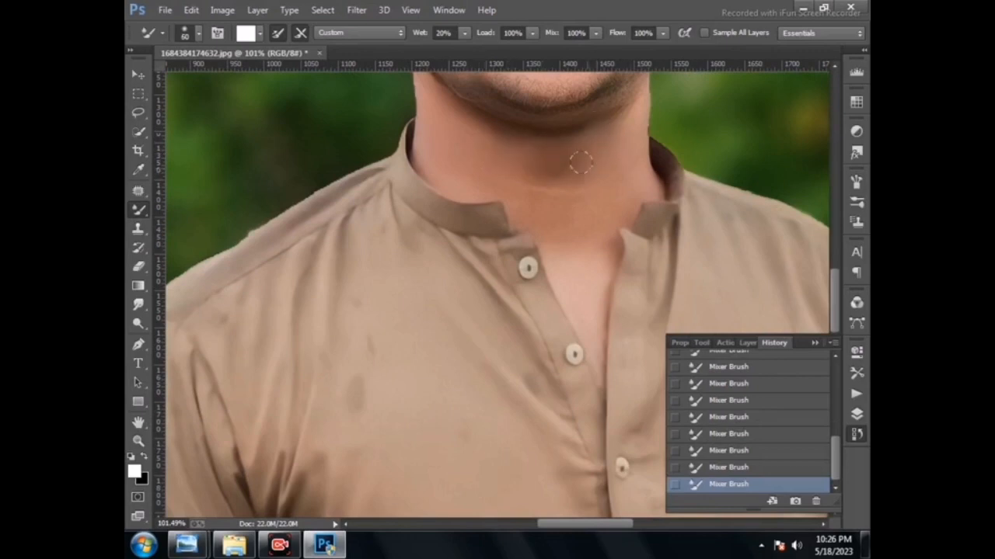
scroll(580, 128, down, 2)
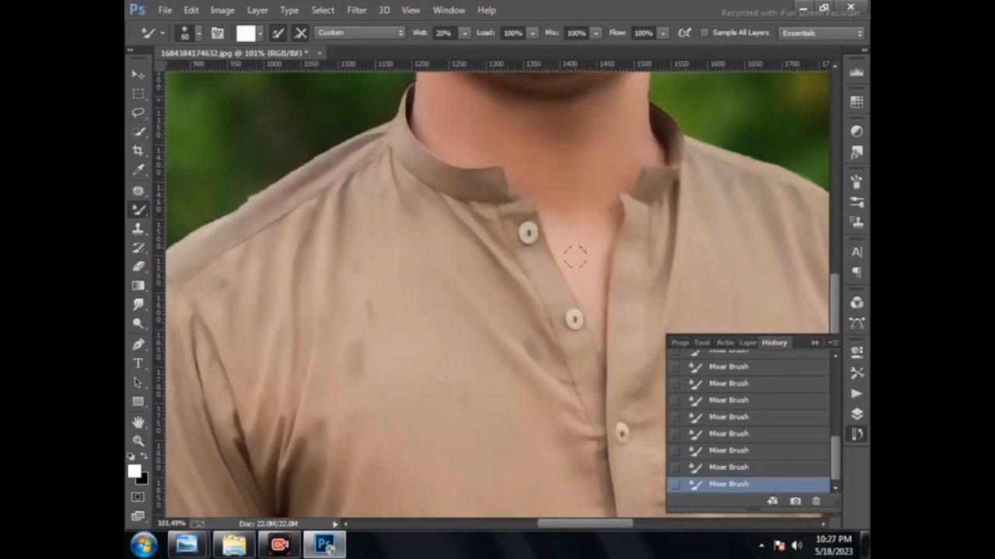
Smooth the chin and jawline stubble with the Mixer Brush at sizes 45 and 35
scroll(584, 201, up, 7)
key(bracketleft)
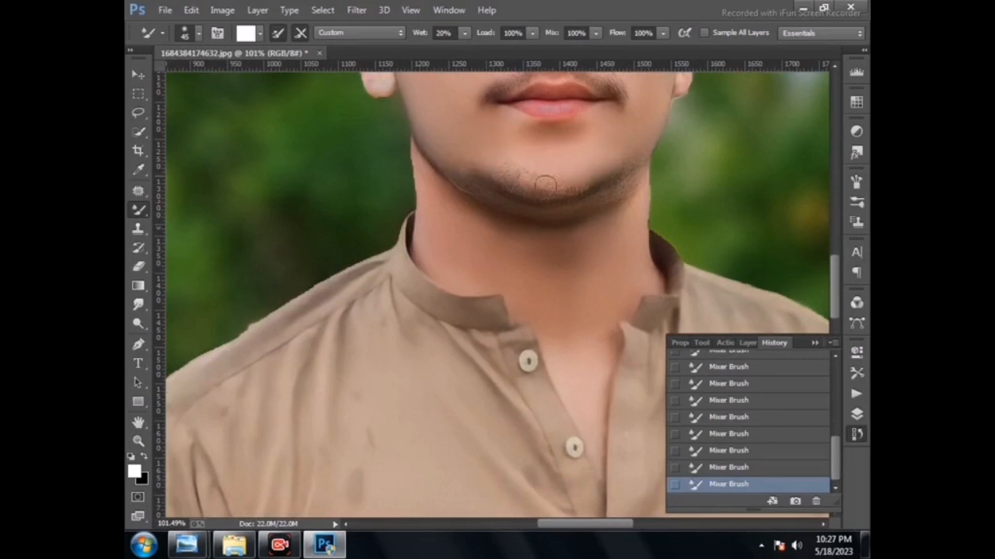
key(bracketleft)
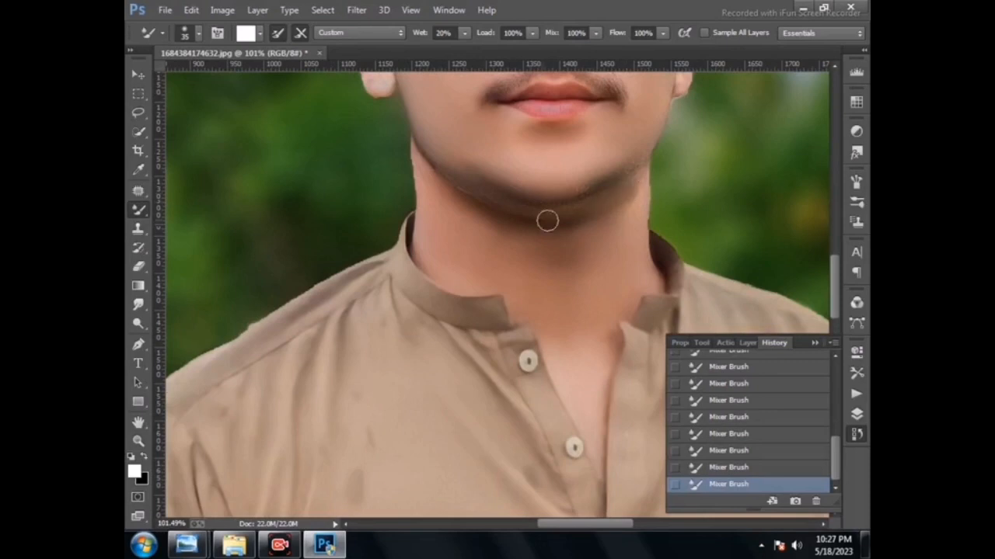
Blend the skin between the eyebrows and around the eyes with the Mixer Brush at sizes 45 and 40
scroll(575, 146, up, 5)
key(bracketright)
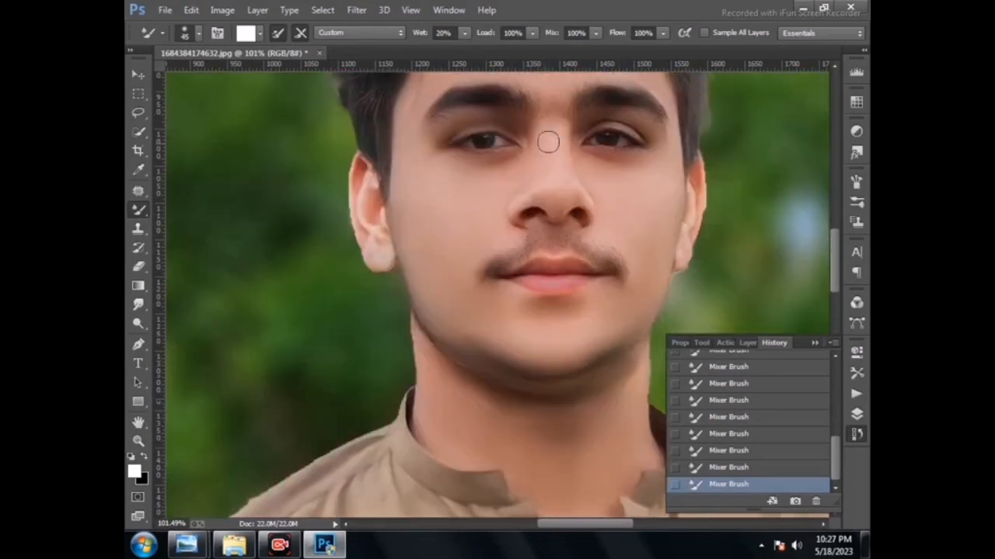
scroll(543, 168, up, 2)
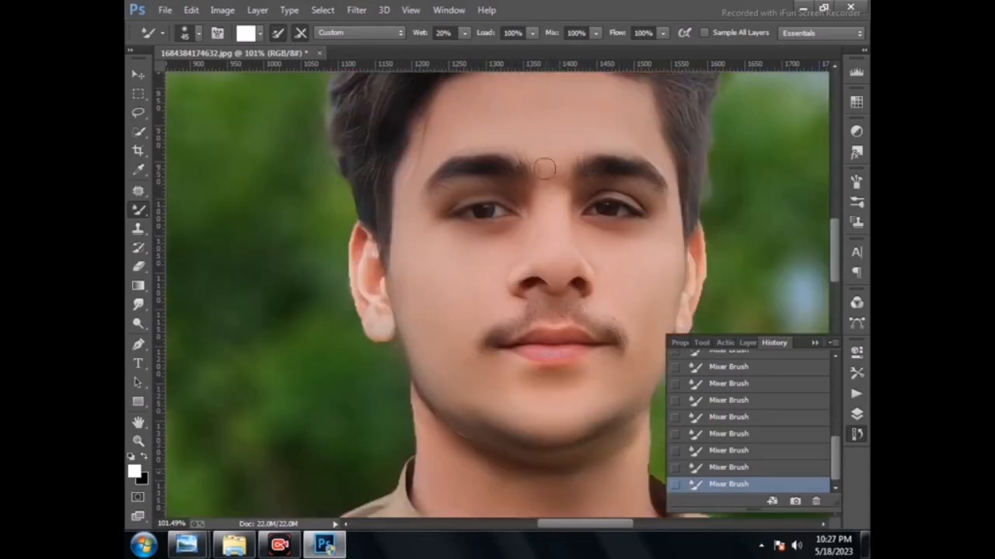
key(bracketleft)
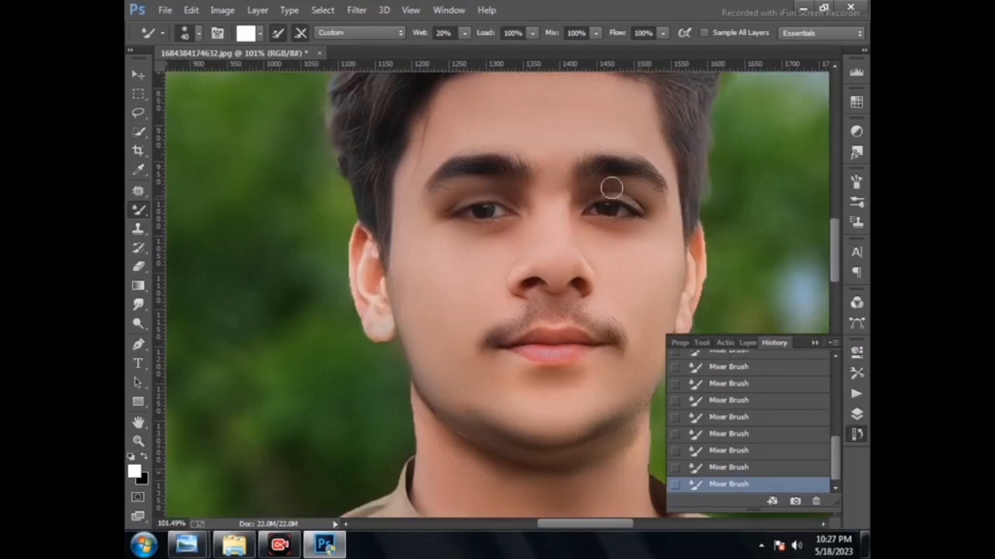
Smooth the skin of both ears with the Mixer Brush at sizes 40 and 35
scroll(622, 137, up, 2)
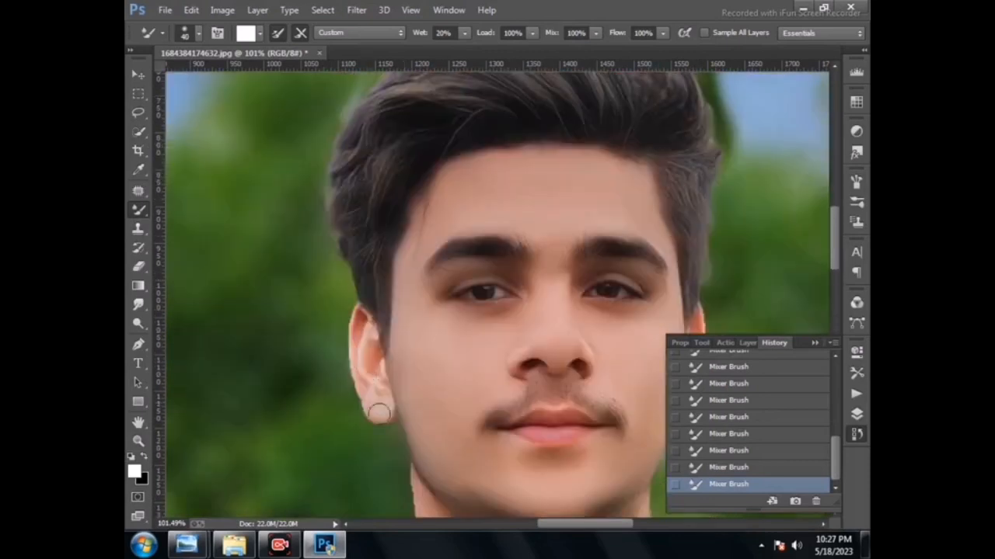
drag(554, 525, 572, 524)
key(bracketleft)
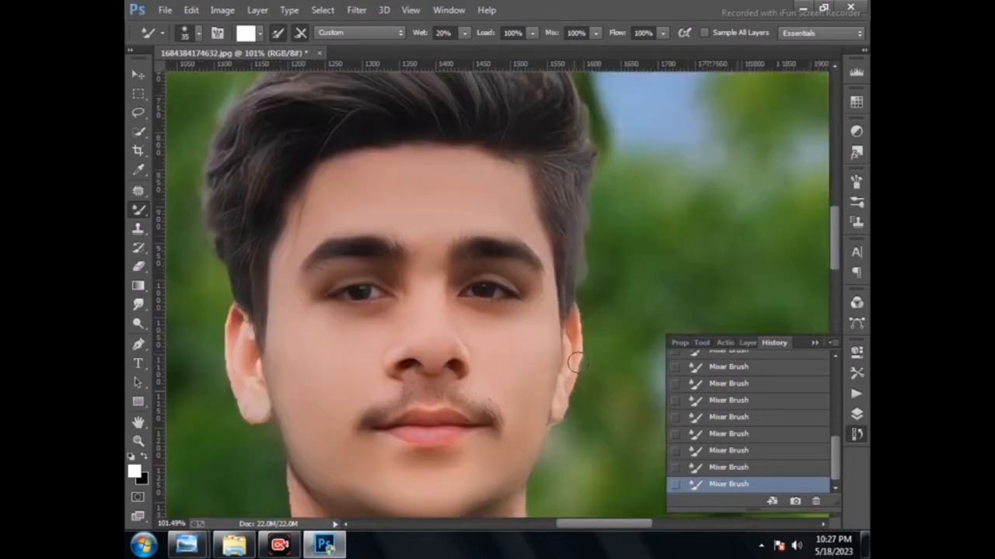
scroll(553, 420, up, 2)
Smooth the skin of both wrists and hands below the cuffs, reducing the Mixer Brush from size 70 to 40
key(z)
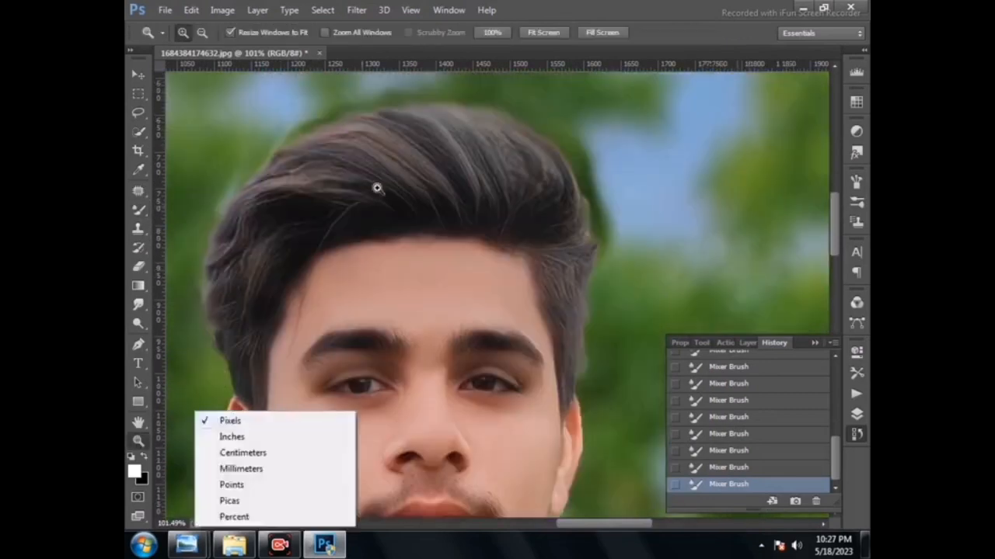
right_click(380, 194)
click(407, 203)
click(515, 332)
click(627, 394)
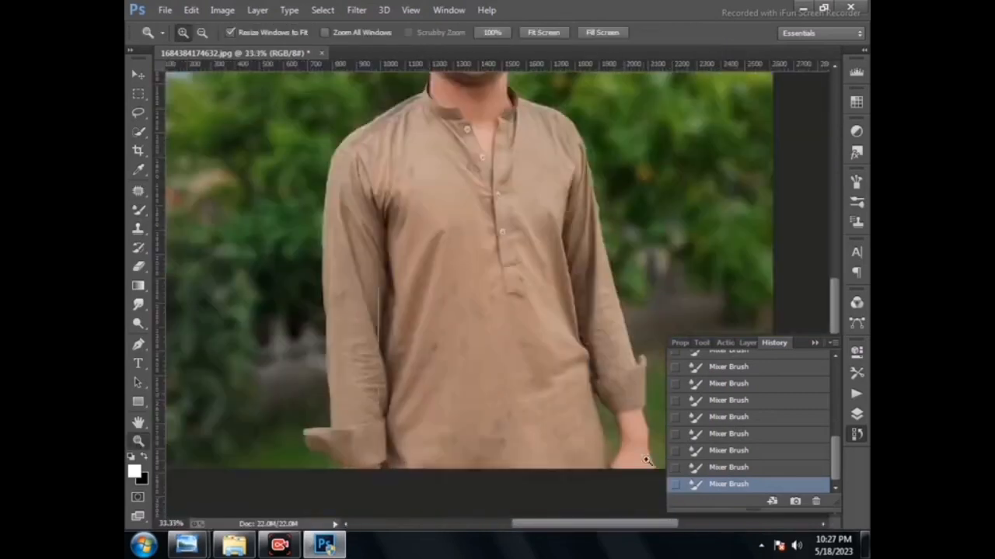
click(641, 451)
key(b)
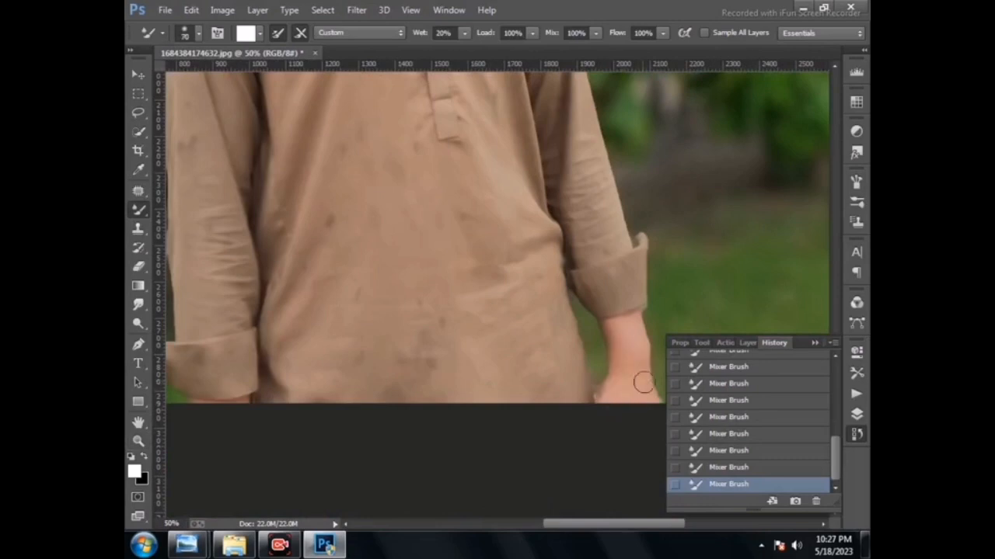
key(bracketleft)
key(bracketleft)
key(bracketleft)
scroll(603, 387, up, 2)
key(bracketleft)
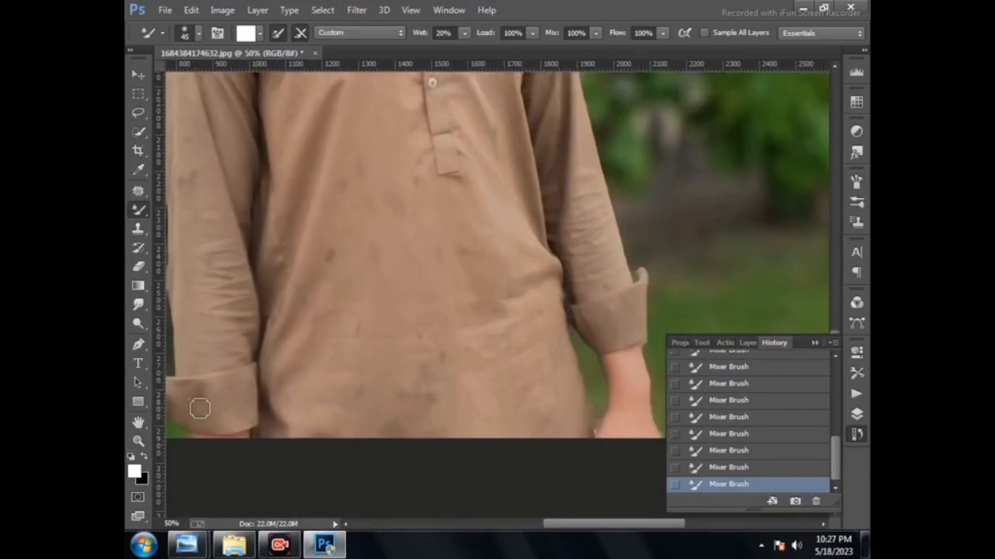
Open the photo in the Camera Raw Filter and display its saved presets
click(384, 9)
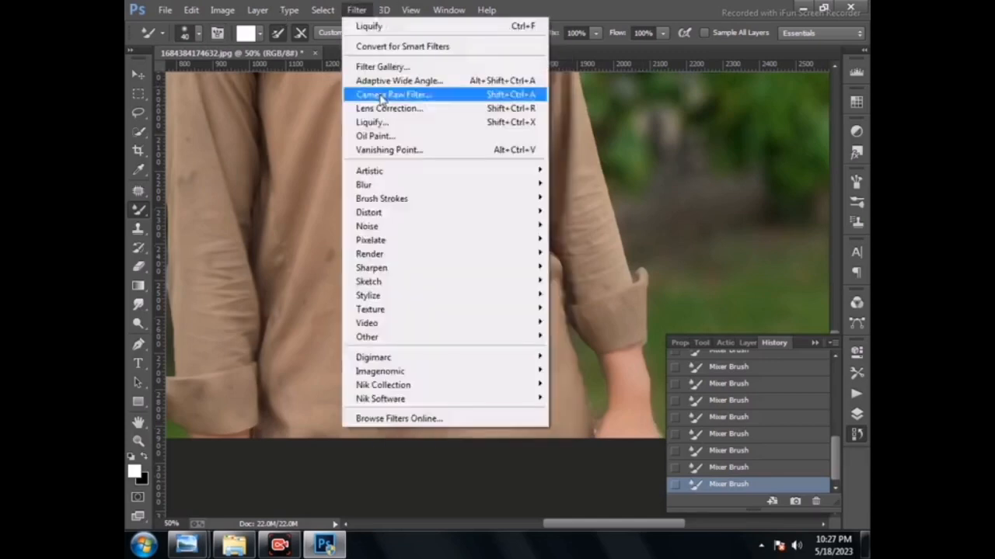
click(404, 94)
click(812, 213)
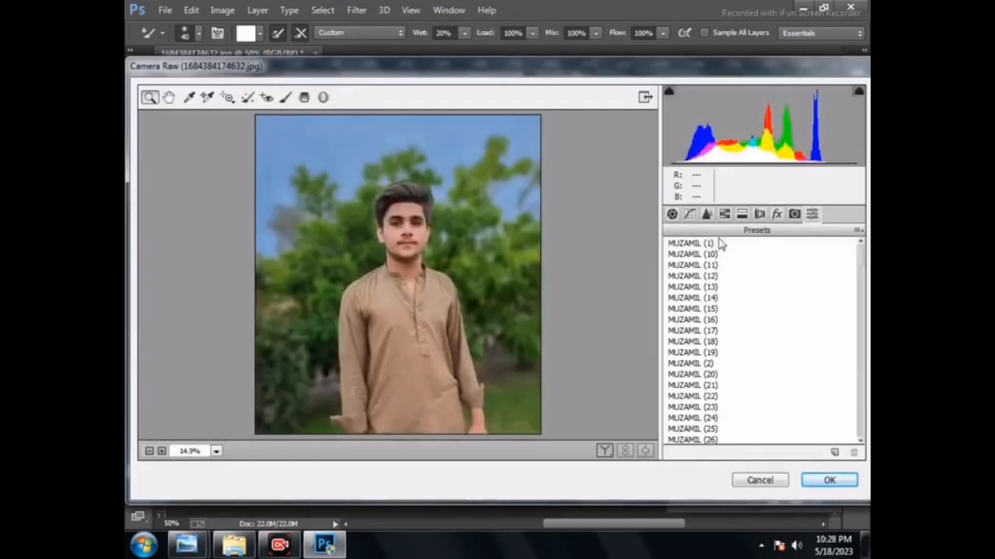
Preview the Camera Raw presets numbered 1 and 10 through 19 on the photo
click(715, 243)
click(713, 255)
click(713, 265)
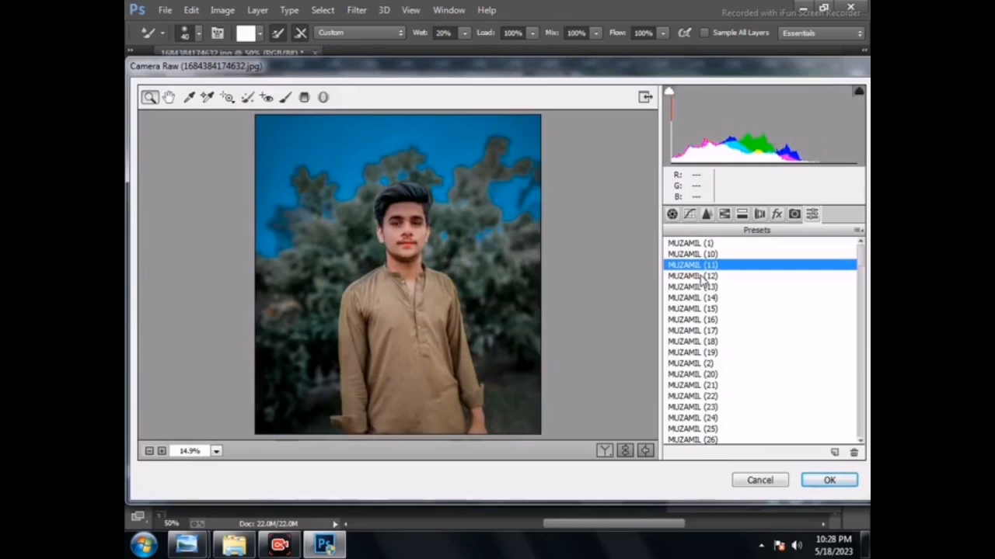
click(702, 277)
click(700, 287)
click(699, 299)
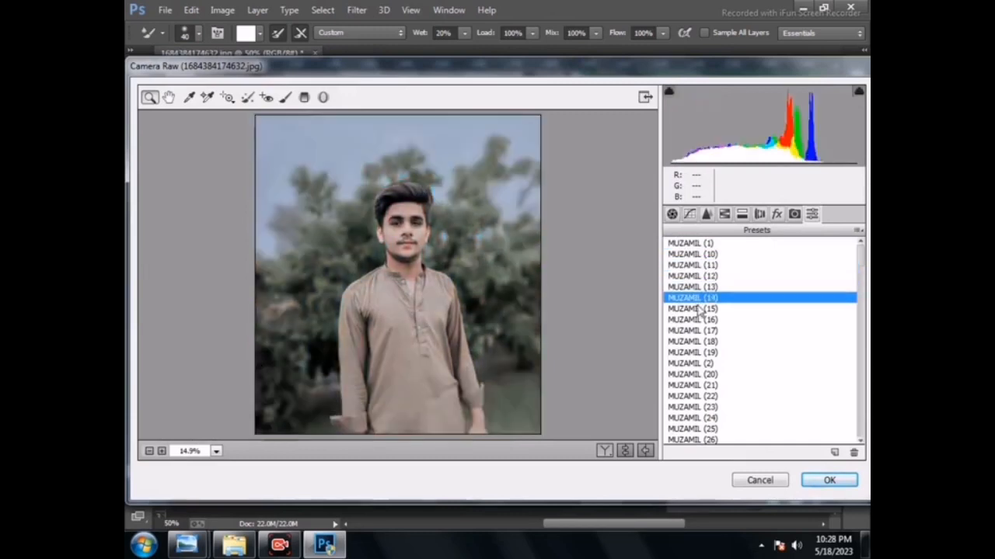
click(698, 310)
click(699, 320)
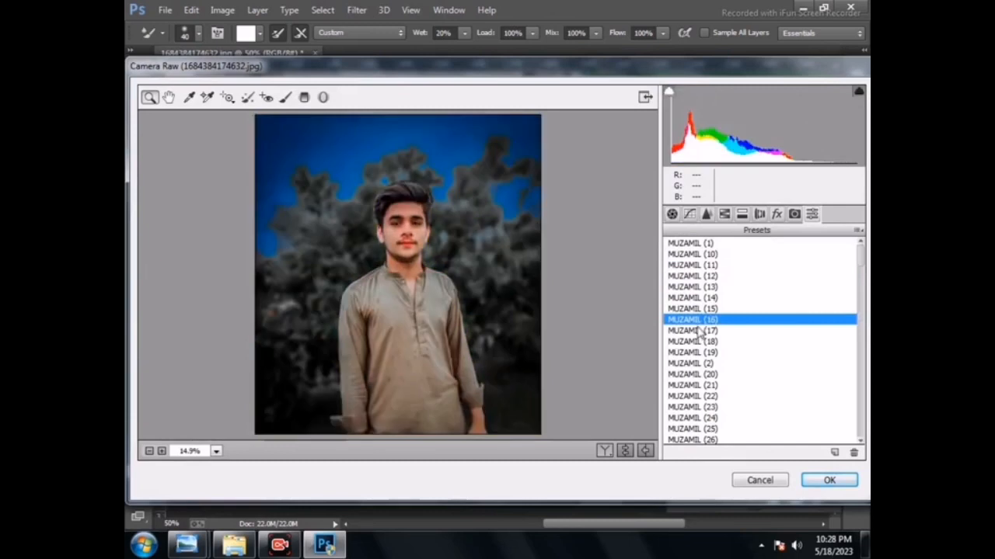
click(703, 331)
click(708, 343)
click(709, 353)
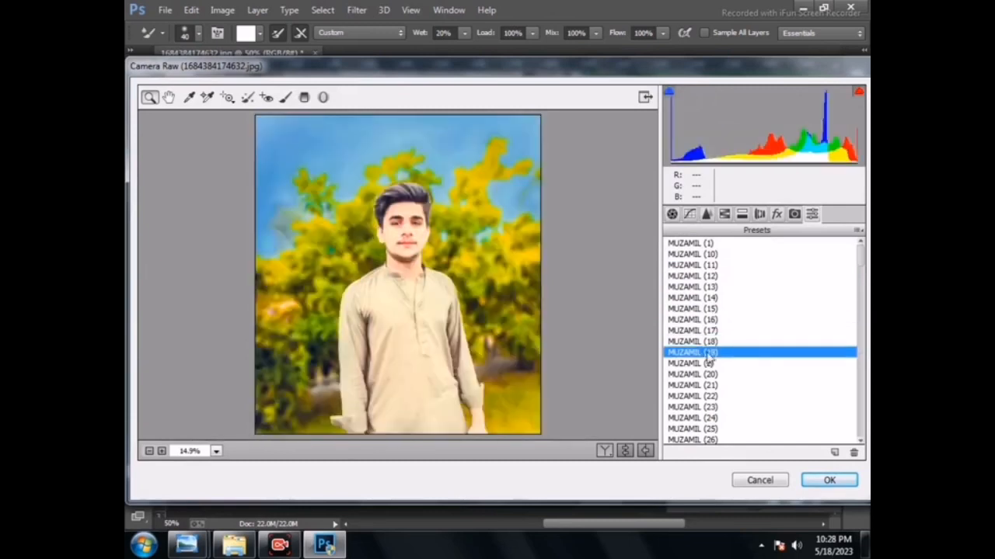
Compare the Camera Raw presets numbered 20 to 23 and apply number 20
scroll(713, 342, down, 3)
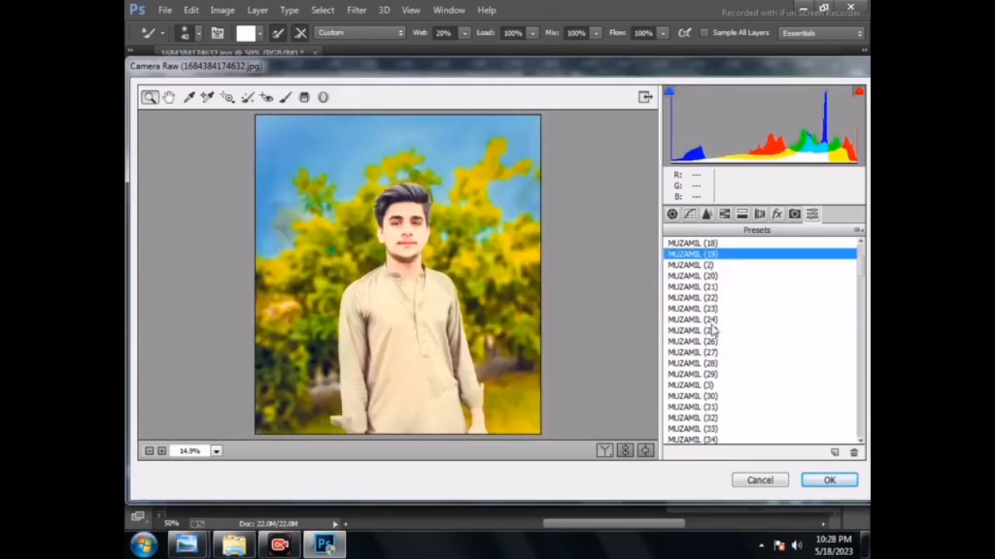
click(703, 276)
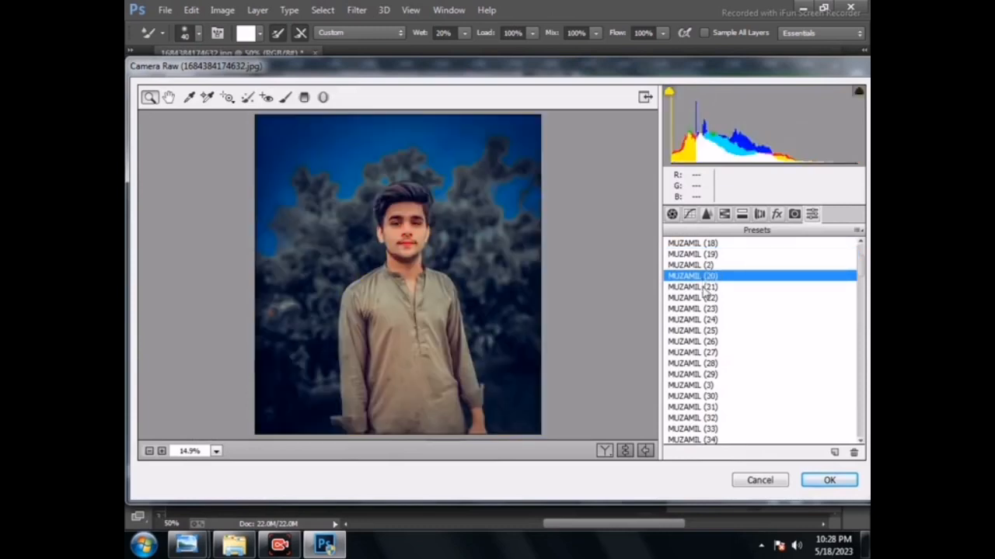
click(704, 286)
click(704, 298)
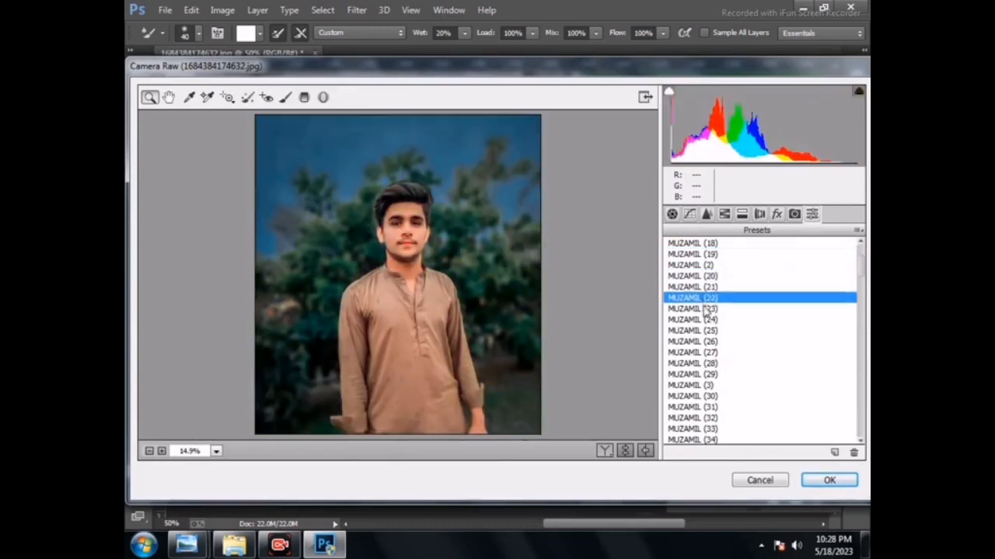
click(705, 308)
click(705, 298)
click(708, 287)
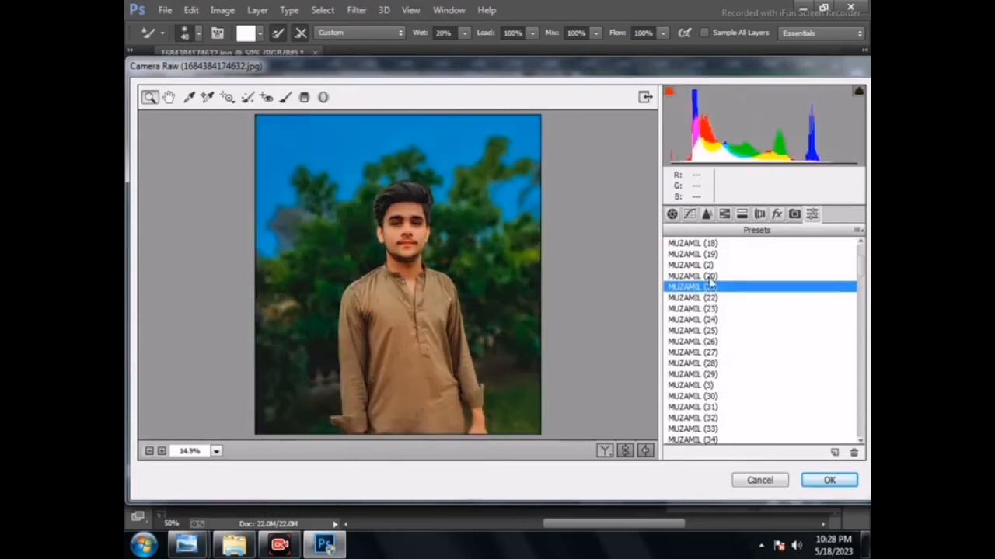
click(708, 277)
Adjust the Oranges luminance and raise the Oranges saturation in the HSL settings to warm the skin and shirt
click(726, 215)
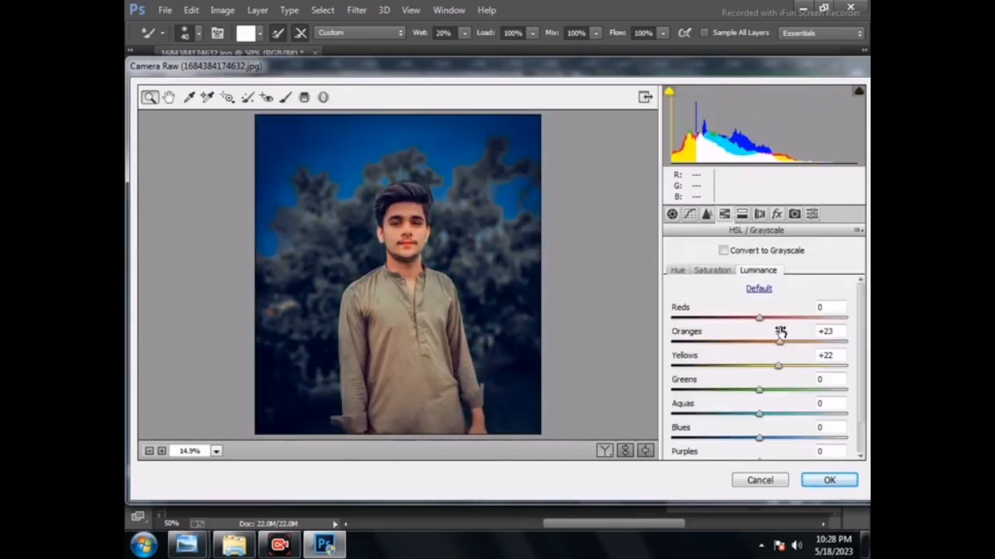
drag(779, 343, 758, 322)
click(713, 270)
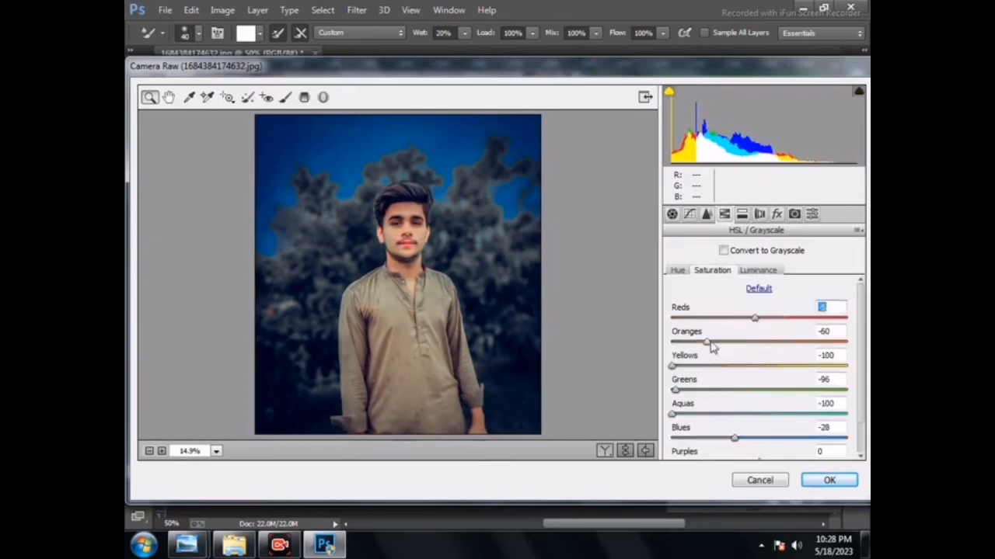
drag(711, 344, 808, 346)
click(760, 272)
click(678, 271)
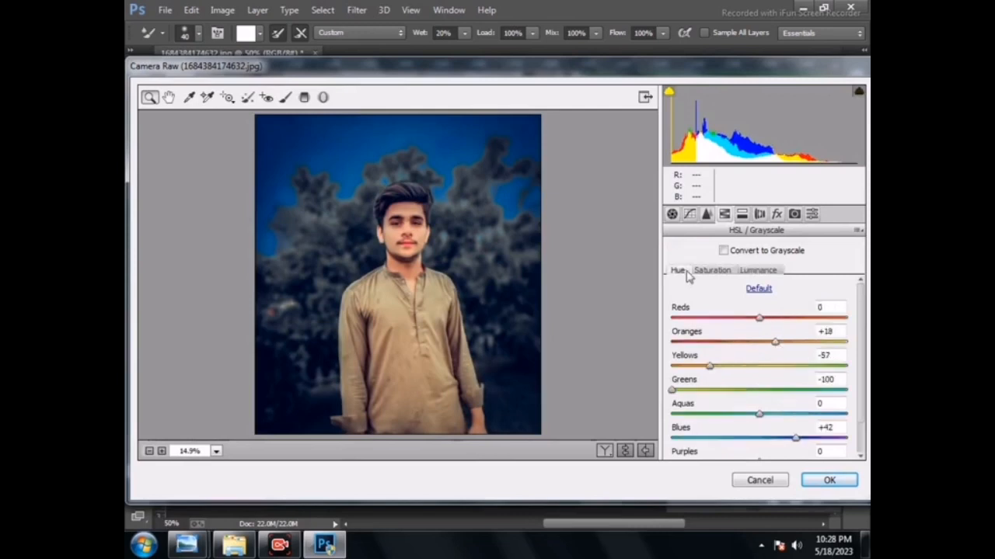
Set the basic Contrast to -12, raise the Blacks, and apply the Camera Raw Filter to the photo
click(671, 214)
drag(768, 379, 748, 377)
drag(688, 397, 734, 401)
scroll(736, 428, down, 3)
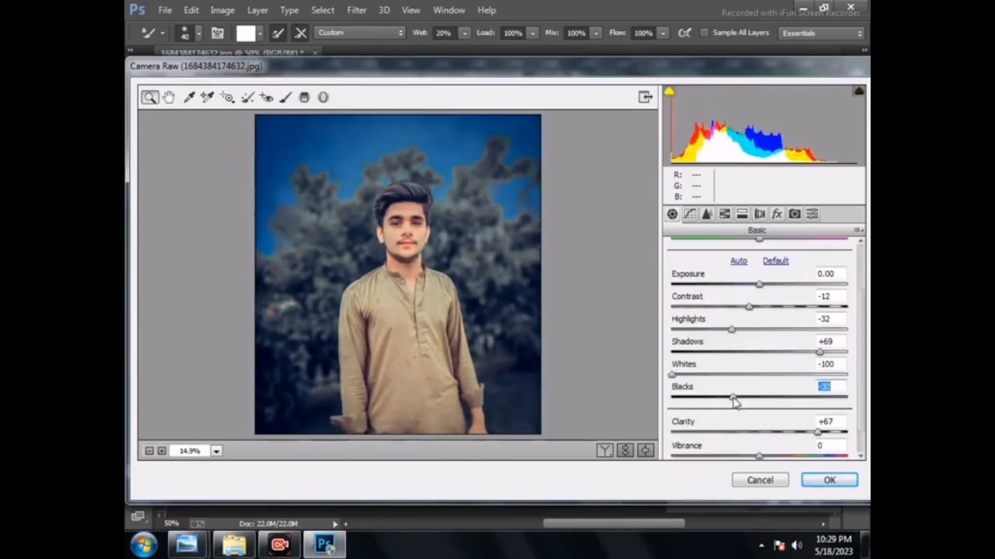
key(Return)
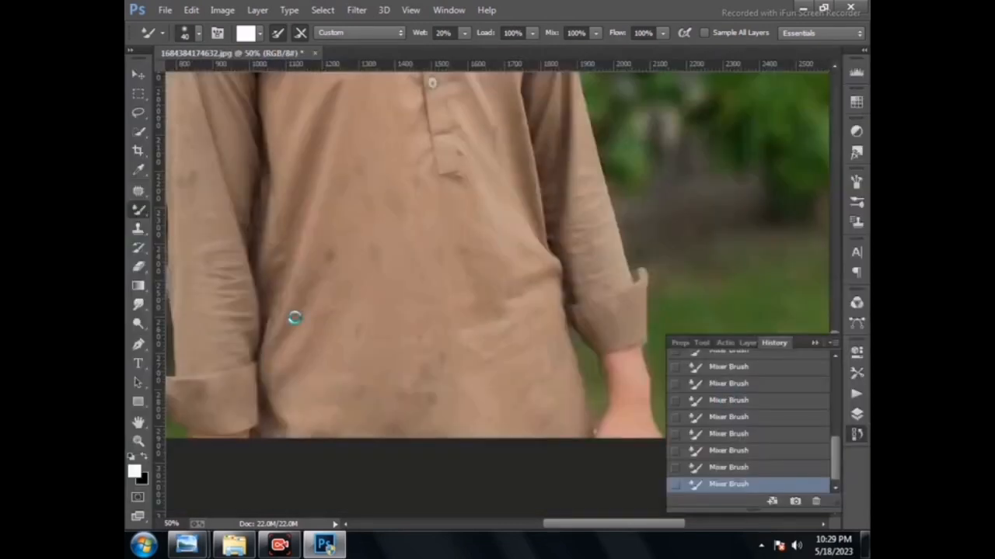
Place the photographer's logo file from the Desktop into the photo as an embedded object
click(138, 441)
right_click(445, 280)
click(483, 284)
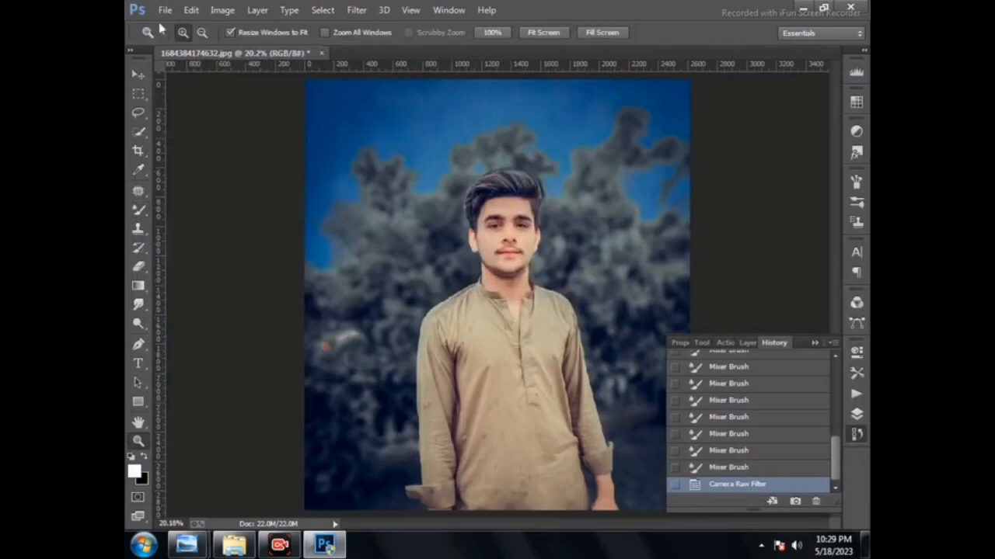
click(164, 9)
click(202, 219)
scroll(295, 156, down, 3)
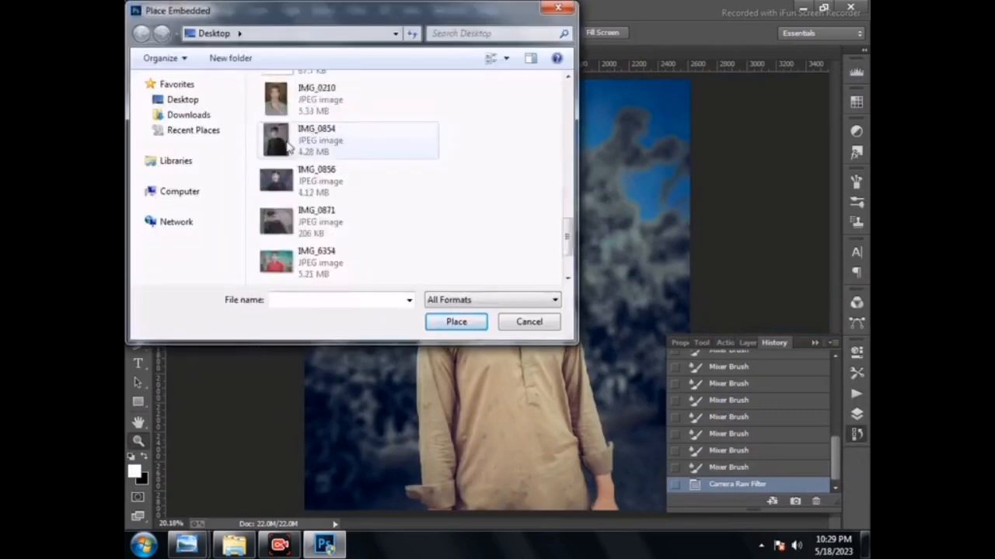
scroll(291, 147, up, 5)
scroll(289, 144, down, 5)
double_click(310, 177)
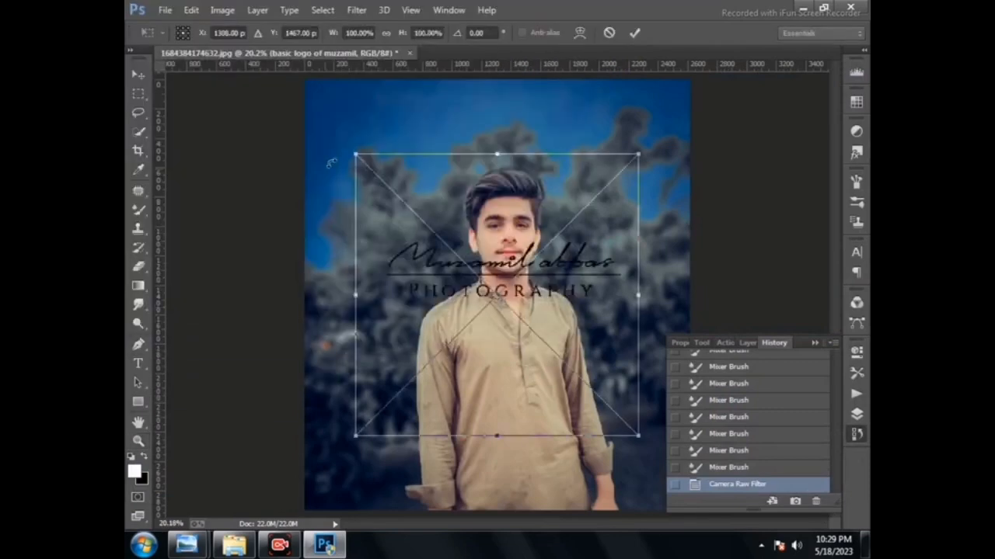
Shrink the placed logo and position it over the blurred trees beside the man's shoulder
drag(359, 155, 525, 304)
drag(565, 355, 372, 275)
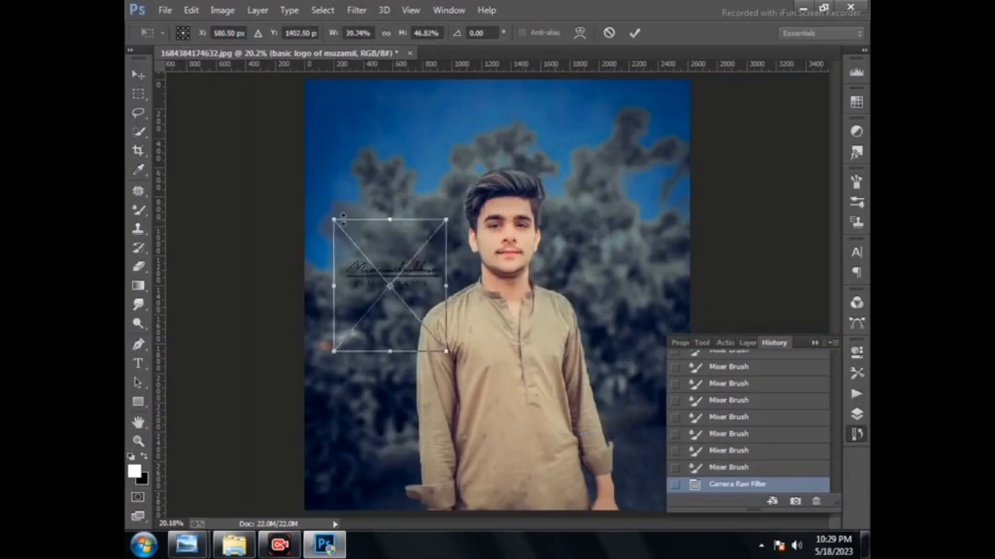
drag(332, 221, 366, 252)
drag(409, 287, 388, 260)
drag(344, 226, 429, 303)
key(Return)
key(z)
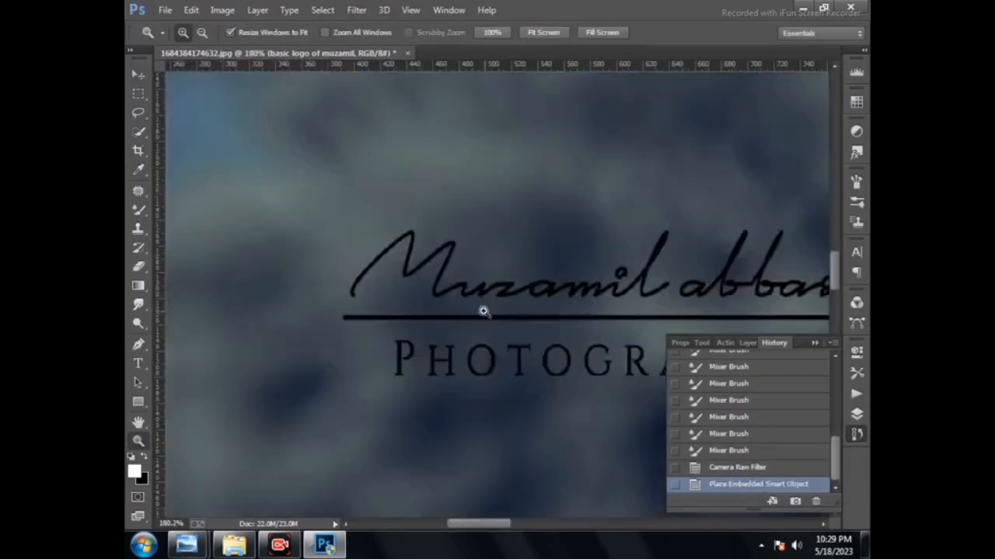